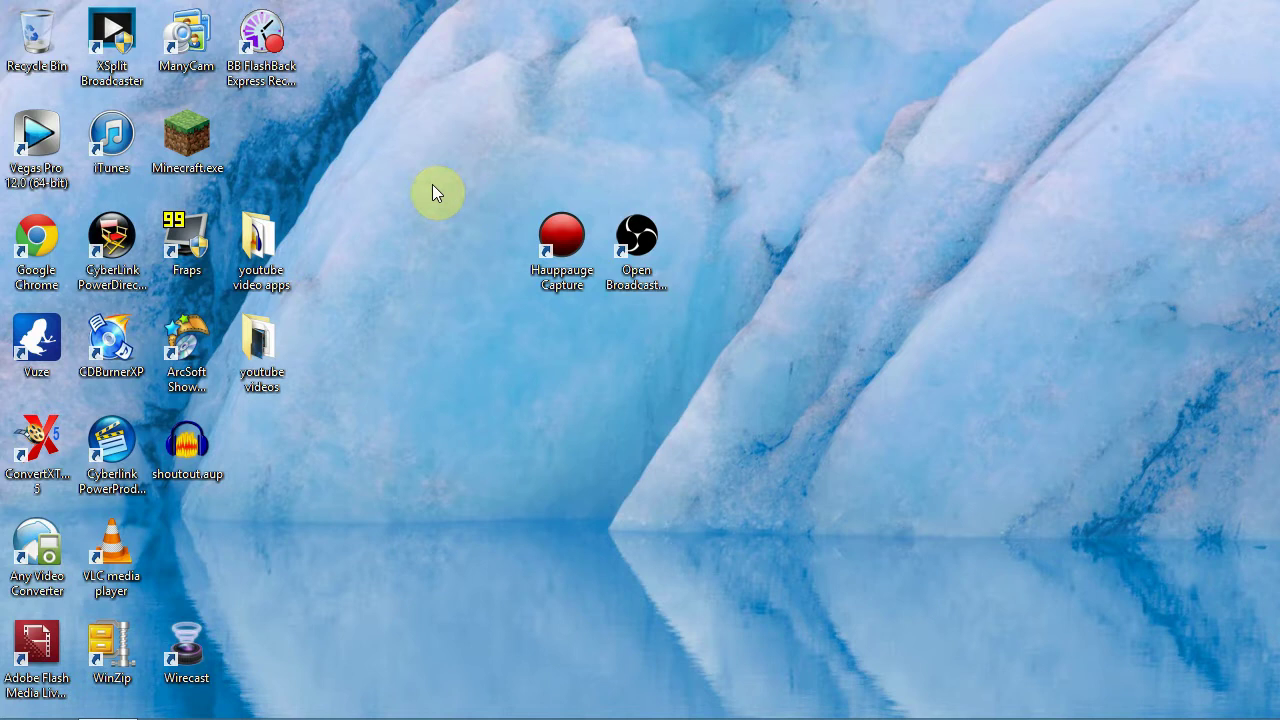
# Put the XSplit Broadcaster shortcut back in its column and select the Open Broadcaster Software shortcut.
pyautogui.moveTo(104, 62); pyautogui.dragTo(400, 164)
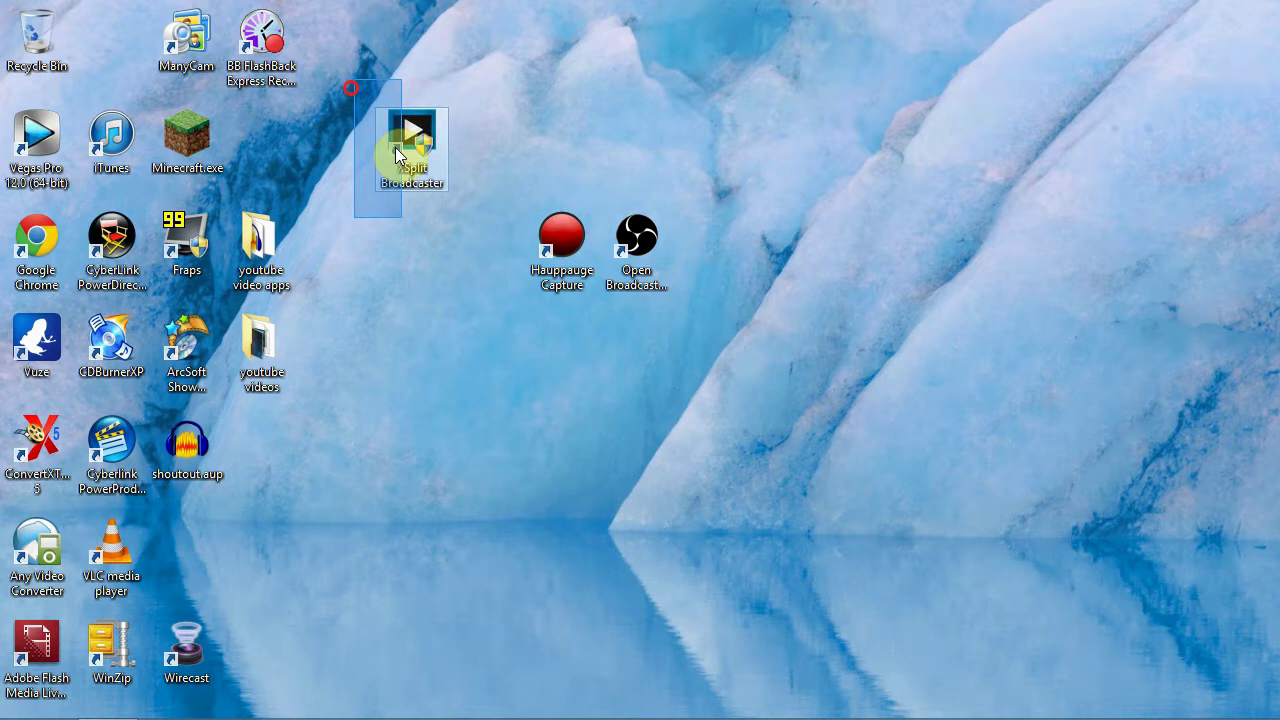
pyautogui.moveTo(416, 150); pyautogui.dragTo(102, 67)
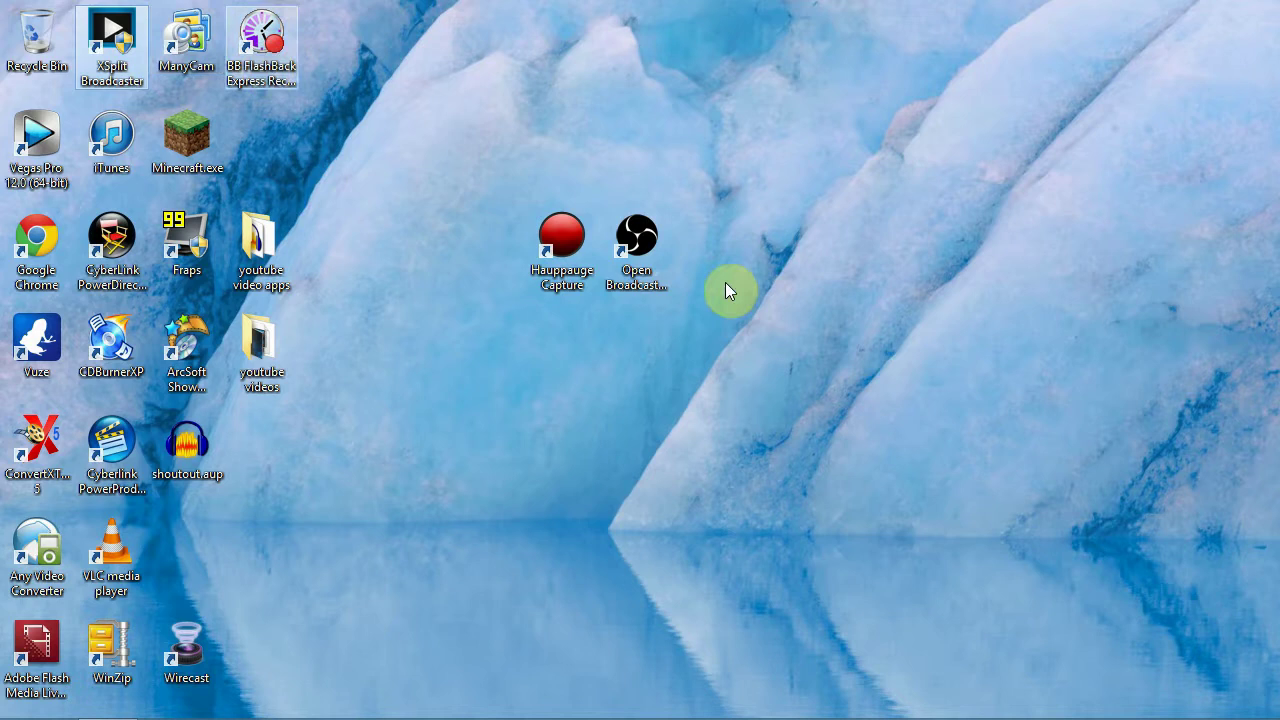
pyautogui.click(643, 290)
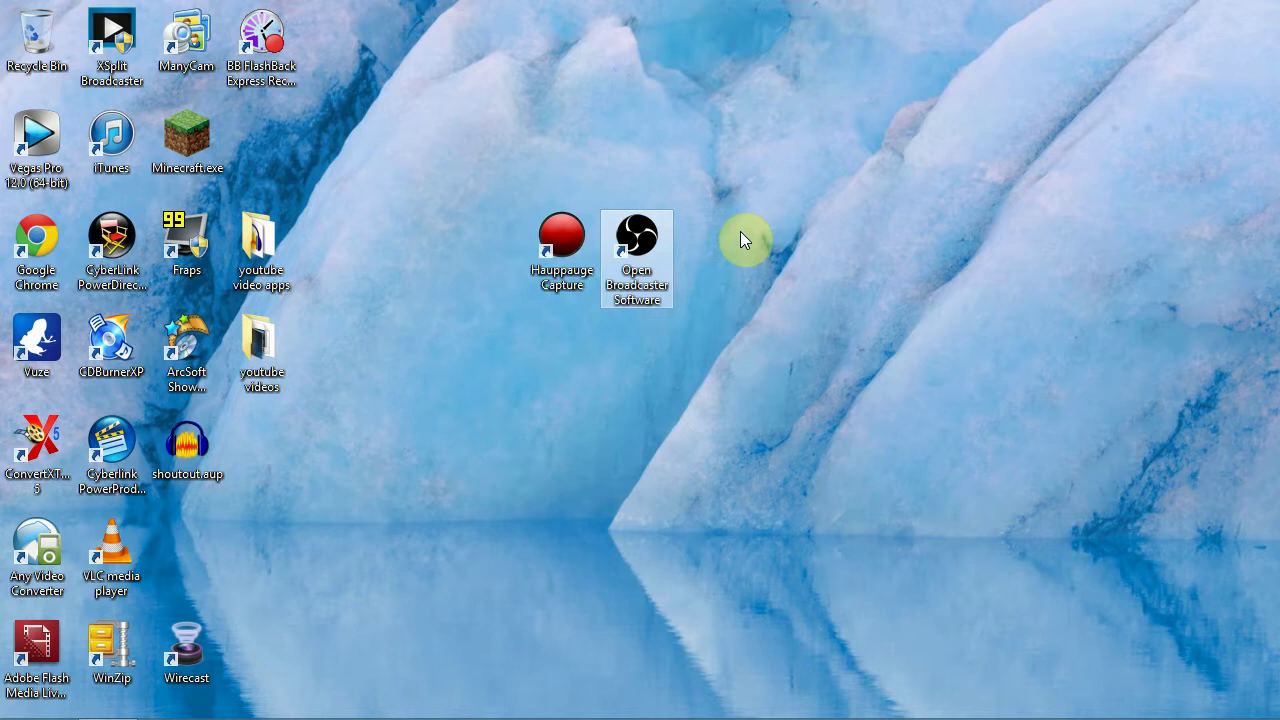
# Launch Open Broadcaster Software and open the Encoding page of its Settings.
pyautogui.doubleClick(647, 270)
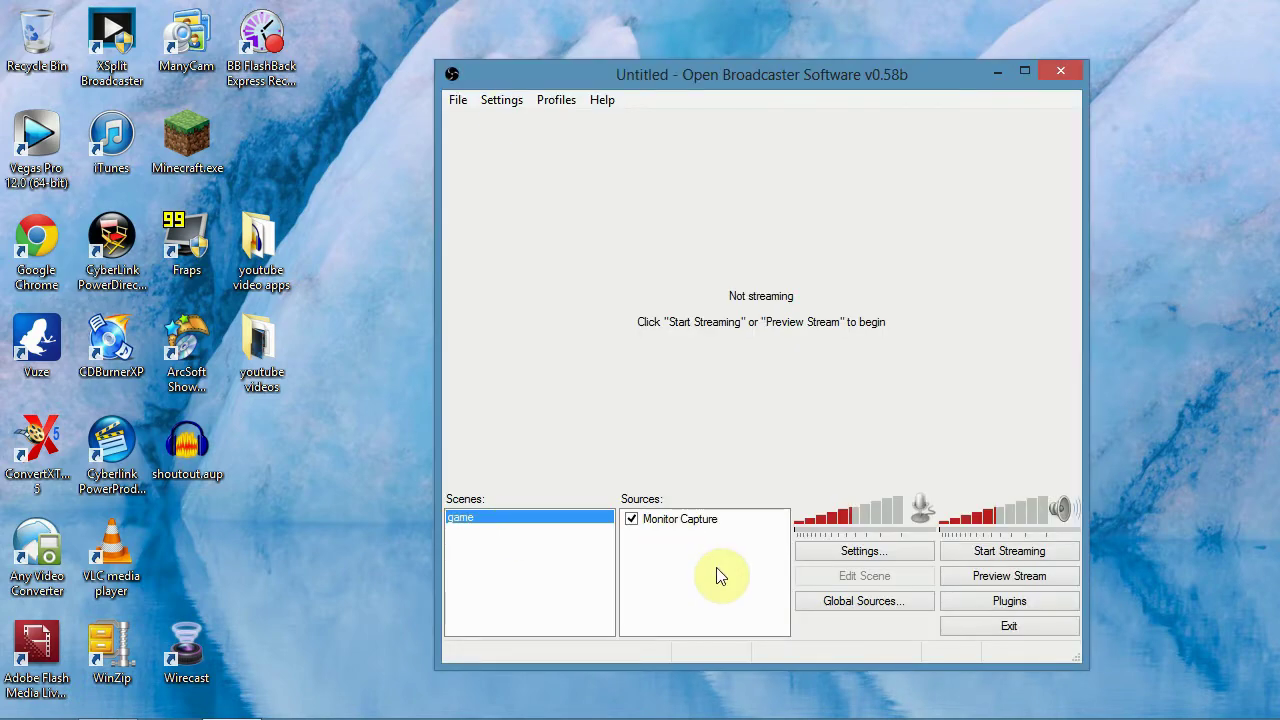
pyautogui.click(508, 104)
pyautogui.click(565, 122)
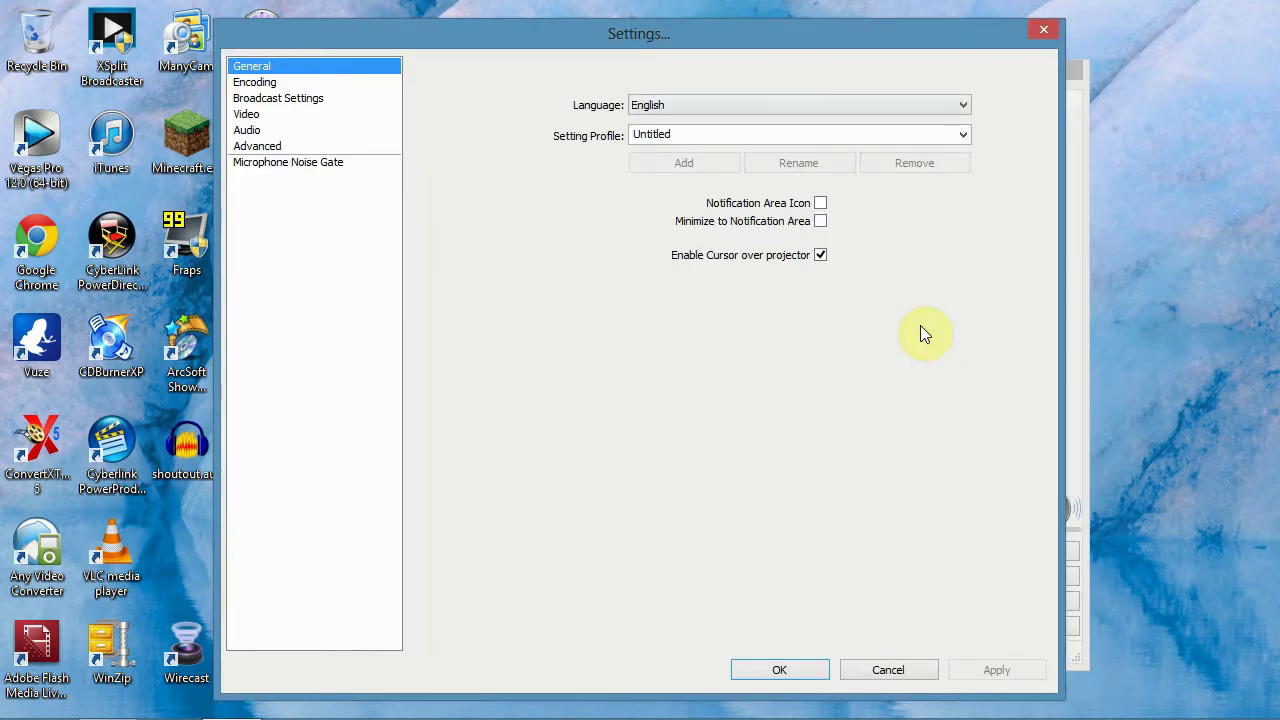
pyautogui.click(255, 84)
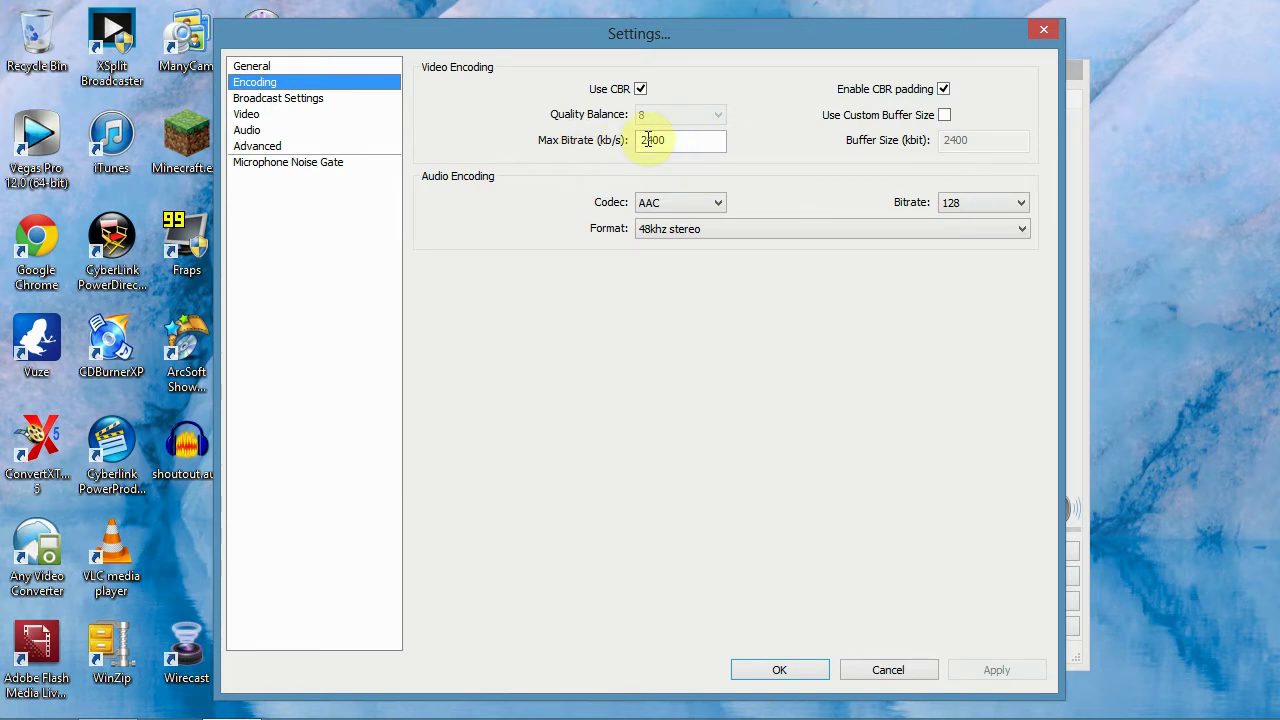
# Keep the AAC audio codec, leaving CBR and the 2400 kb/s max bitrate unchanged.
pyautogui.moveTo(661, 135)
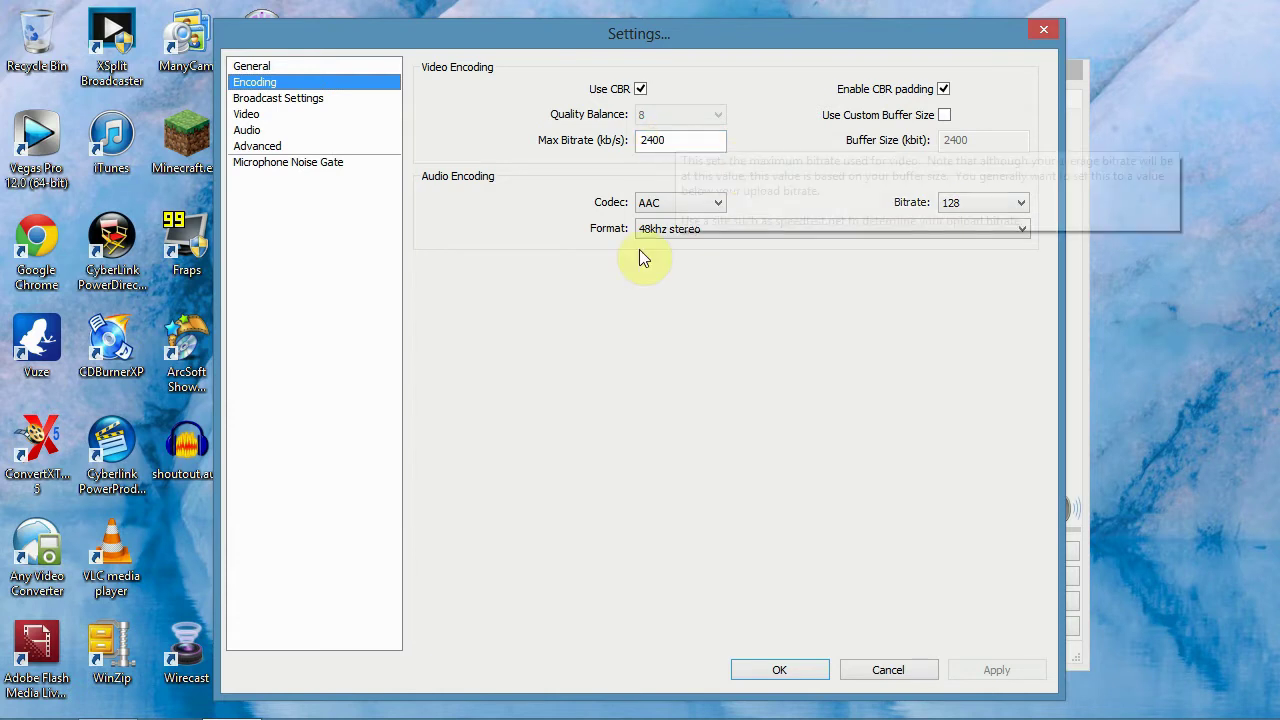
pyautogui.click(715, 203)
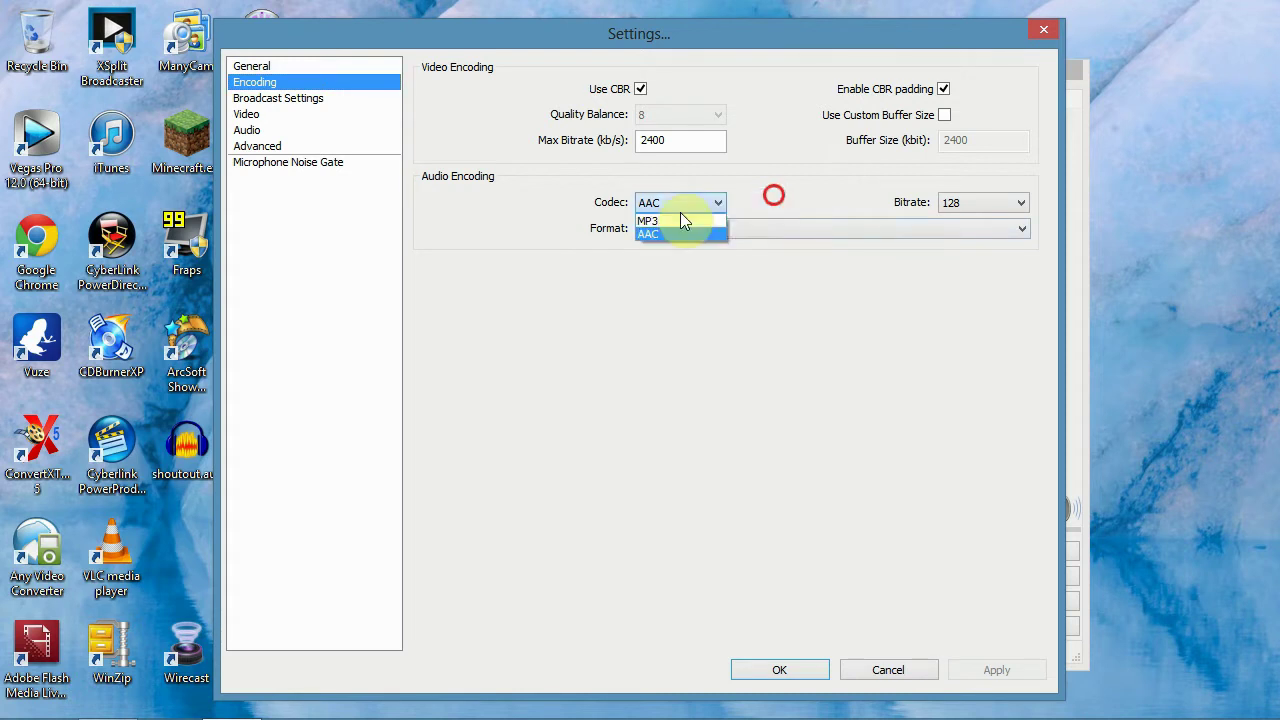
pyautogui.click(680, 216)
pyautogui.click(274, 101)
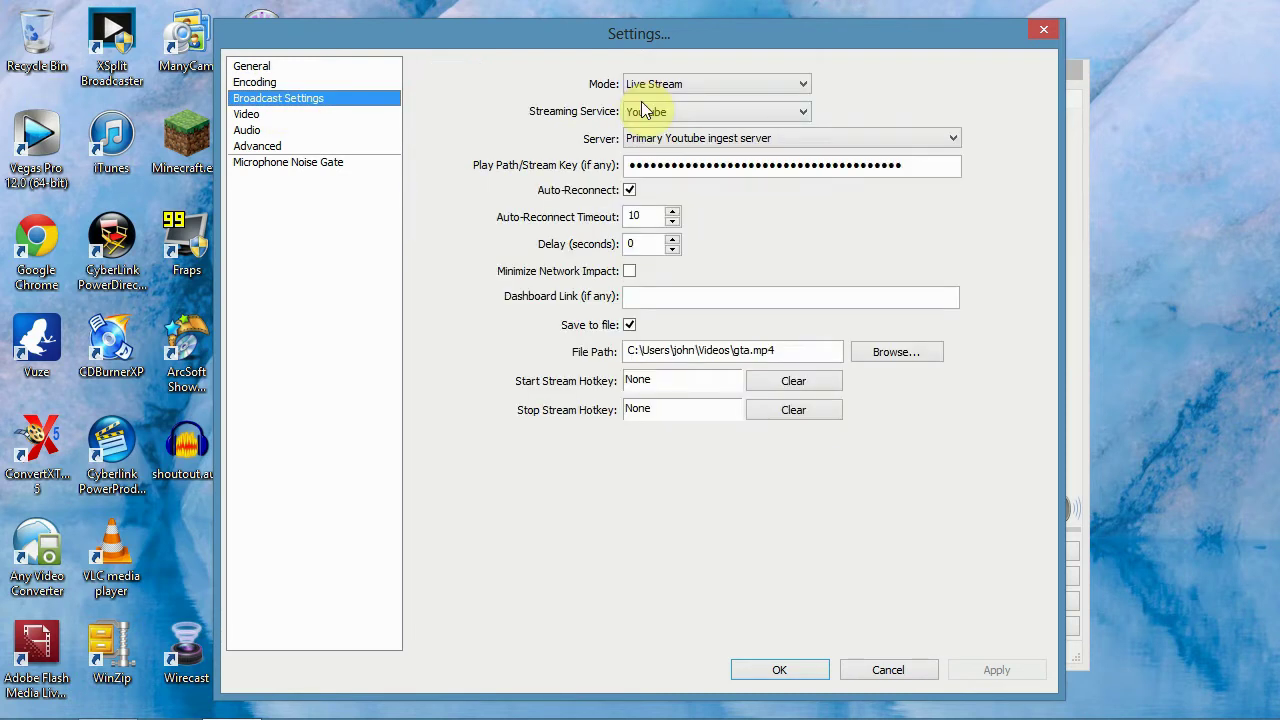
# Set broadcast Mode to Live Stream and Streaming Service to Youtube.
pyautogui.click(789, 85)
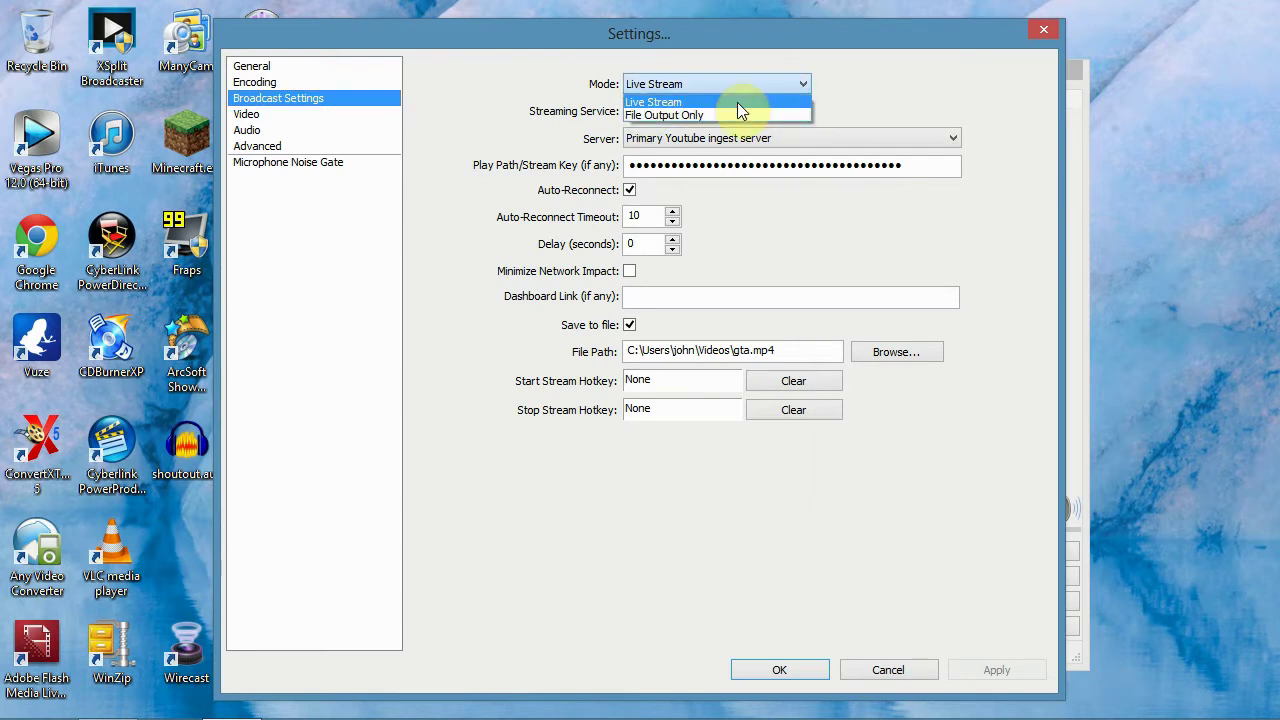
pyautogui.click(747, 106)
pyautogui.click(749, 111)
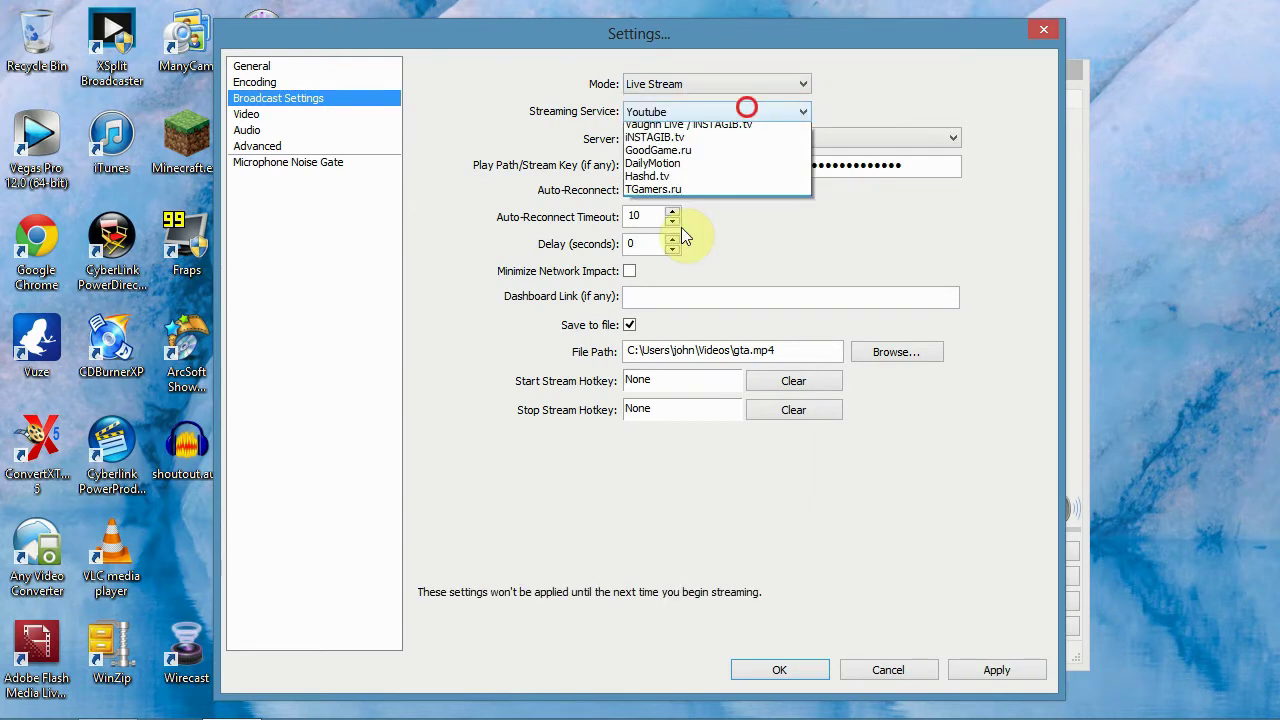
pyautogui.click(681, 234)
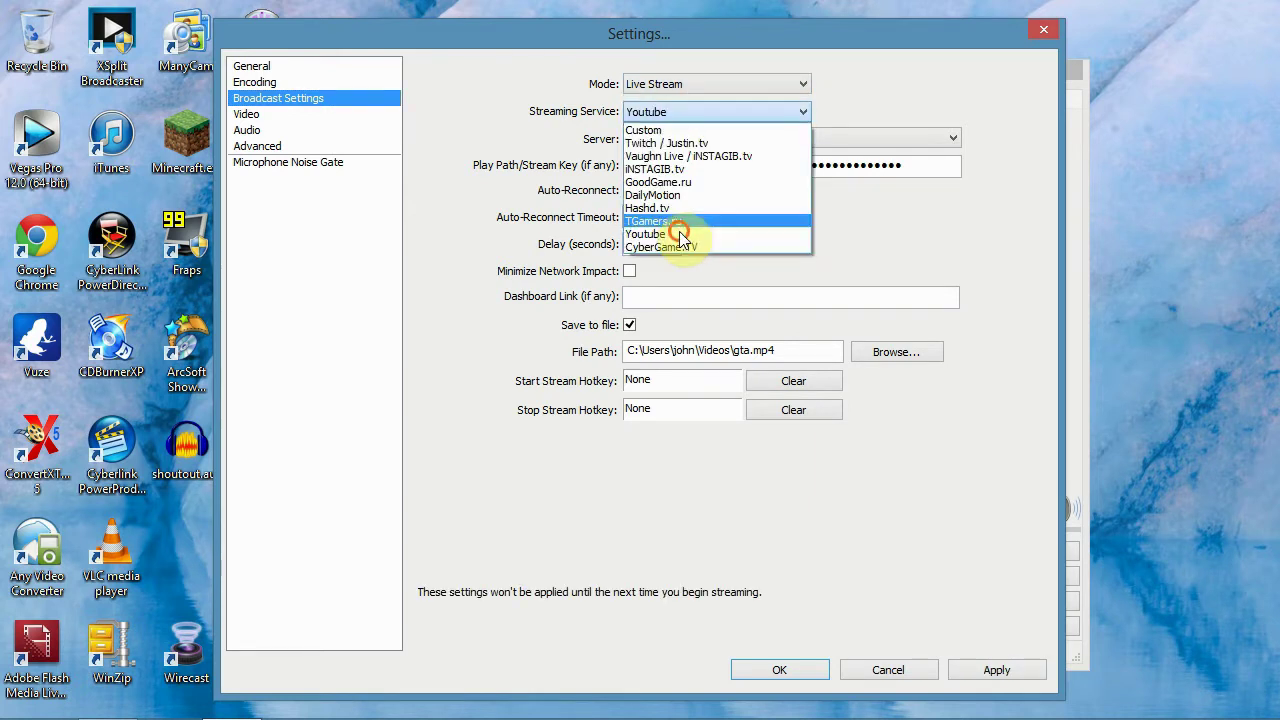
pyautogui.click(777, 114)
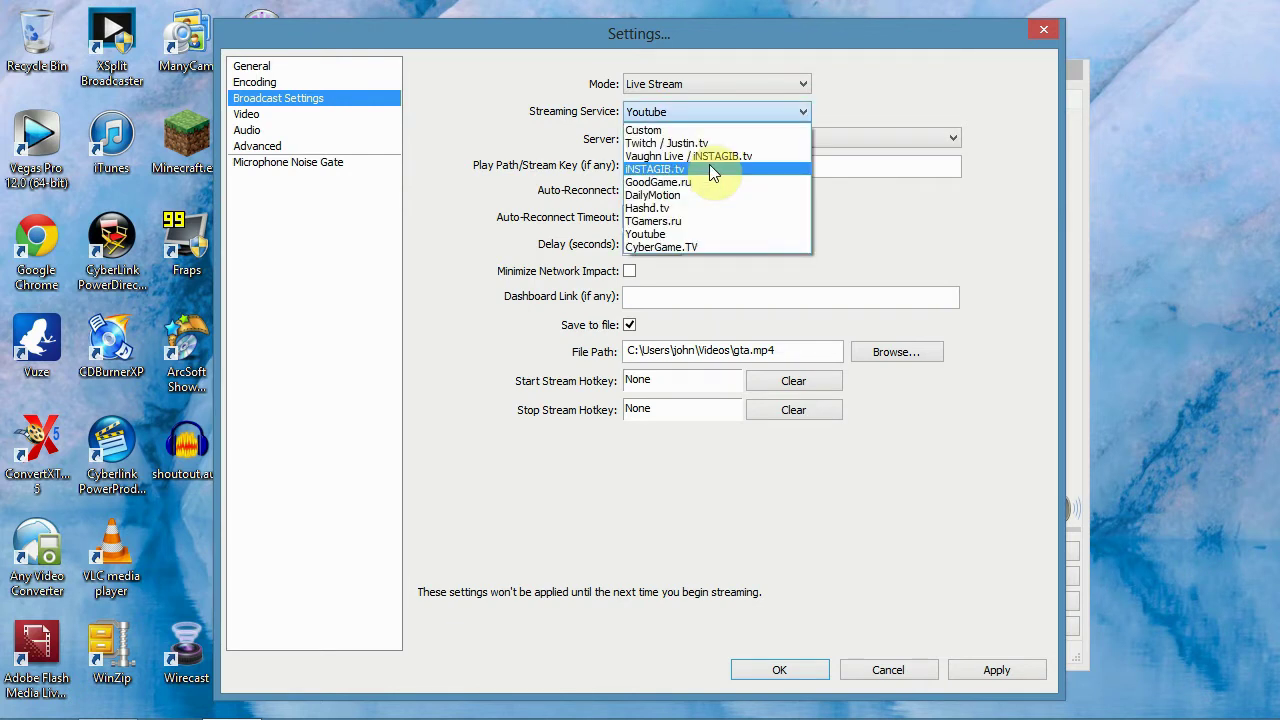
pyautogui.click(697, 233)
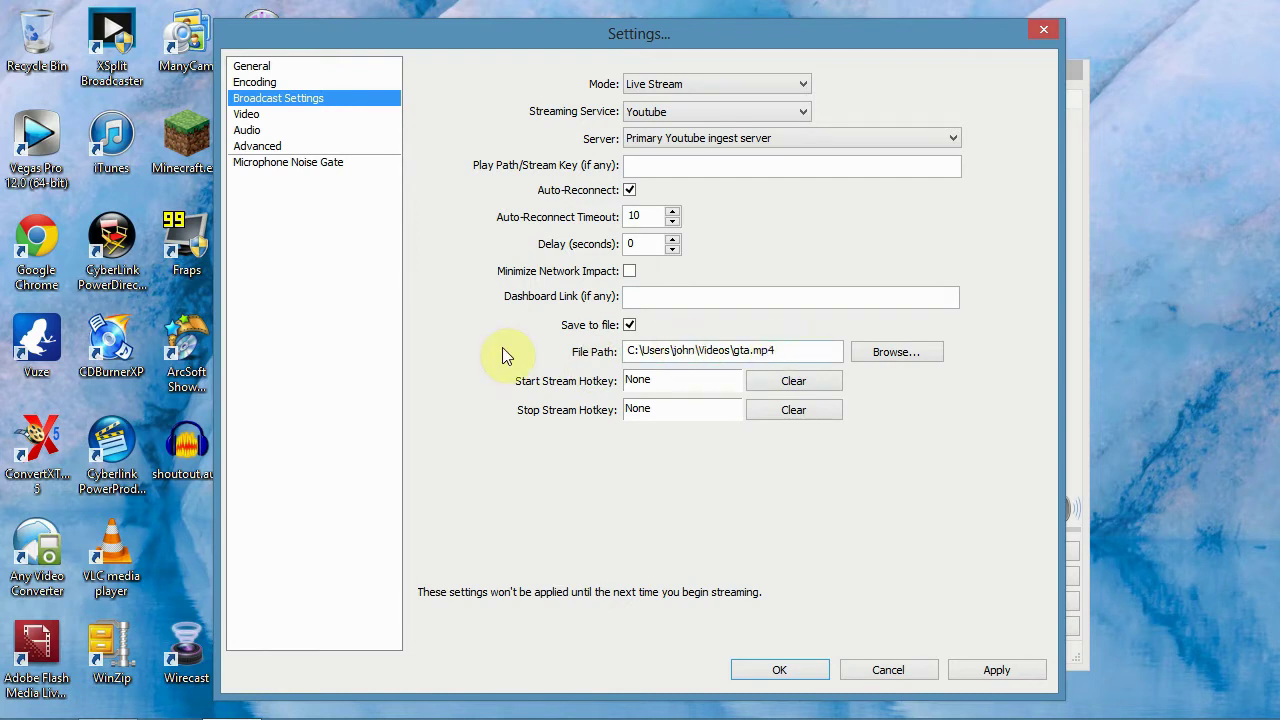
# Review the 1280x720 Video, Audio and Advanced pages without applying changes, then close Settings with OK.
pyautogui.click(252, 114)
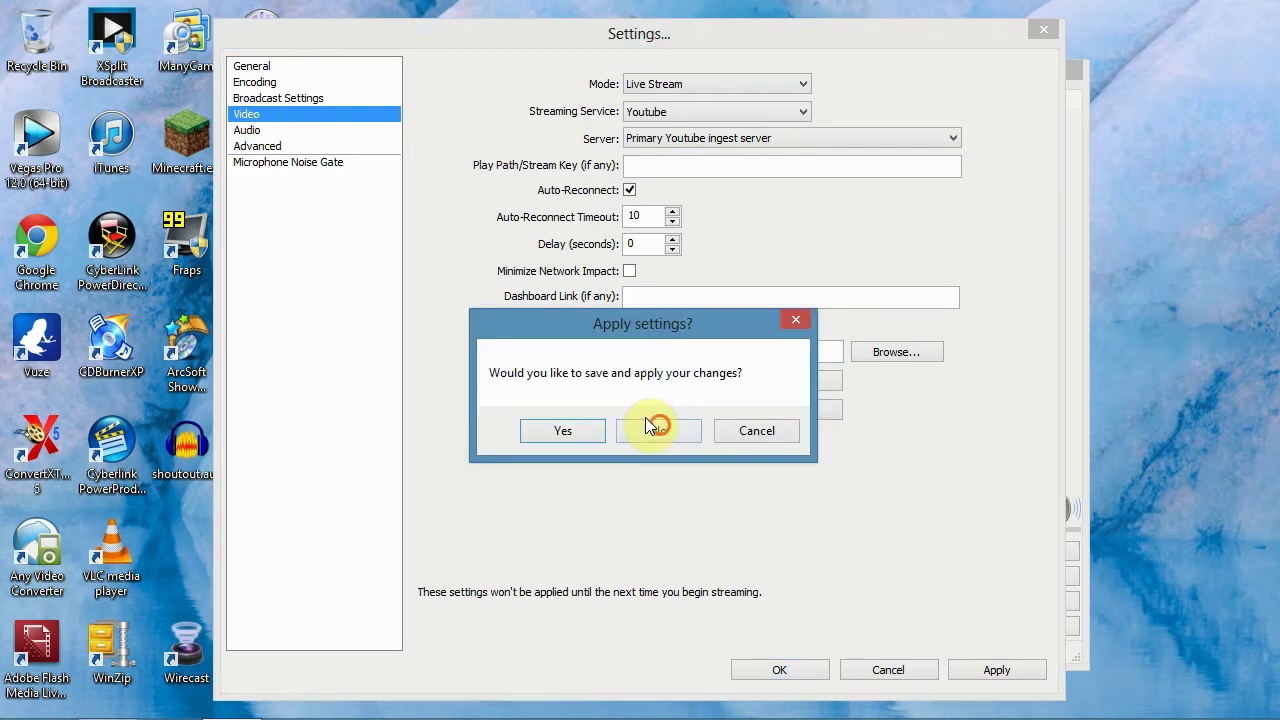
pyautogui.click(651, 425)
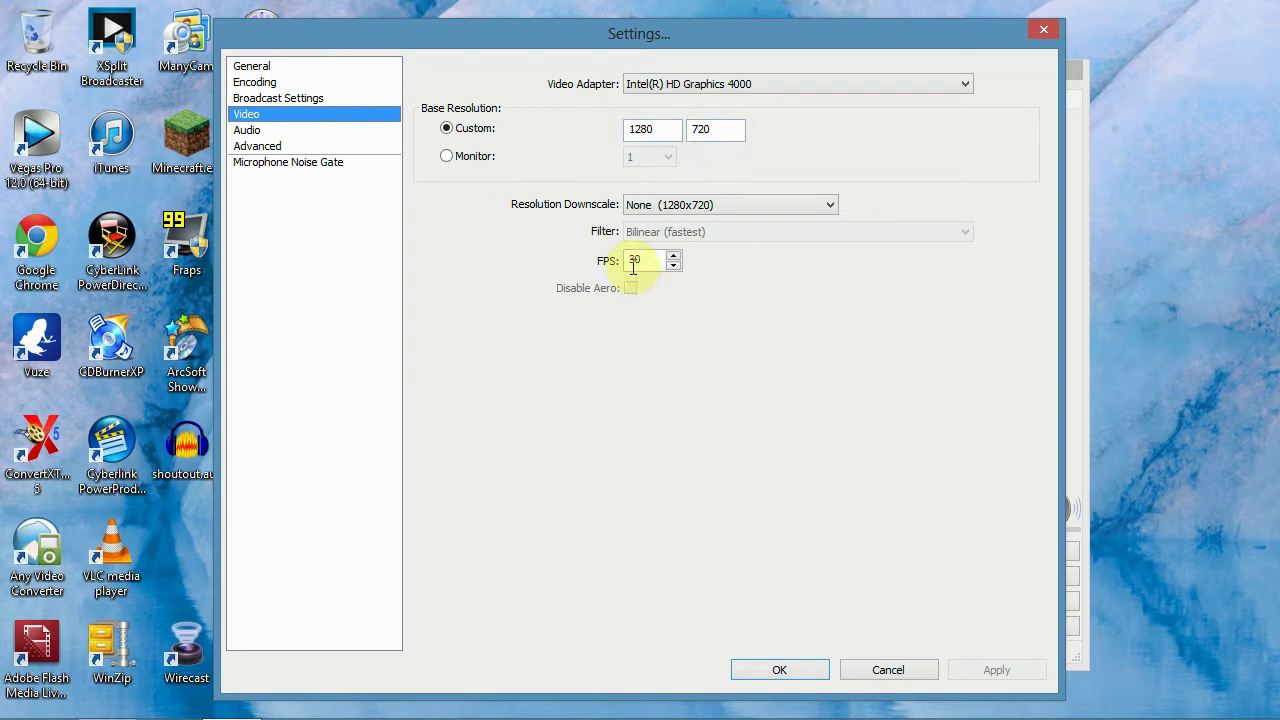
pyautogui.click(298, 132)
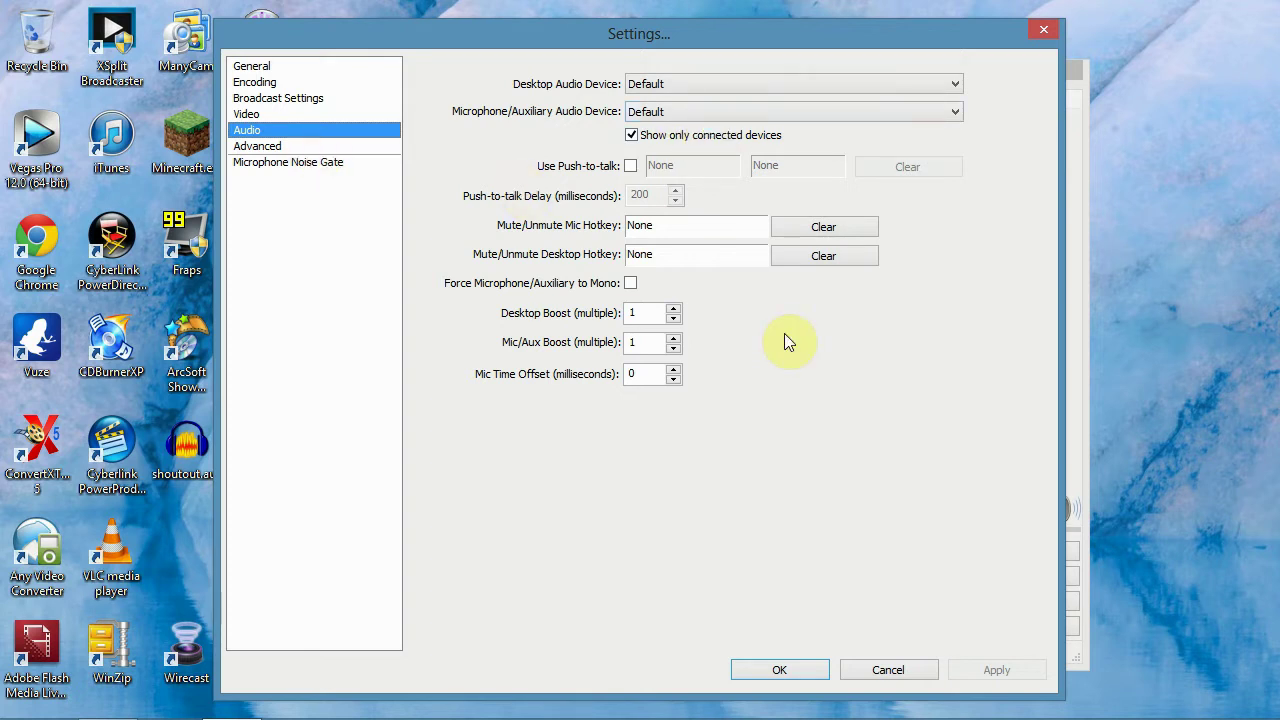
pyautogui.click(357, 145)
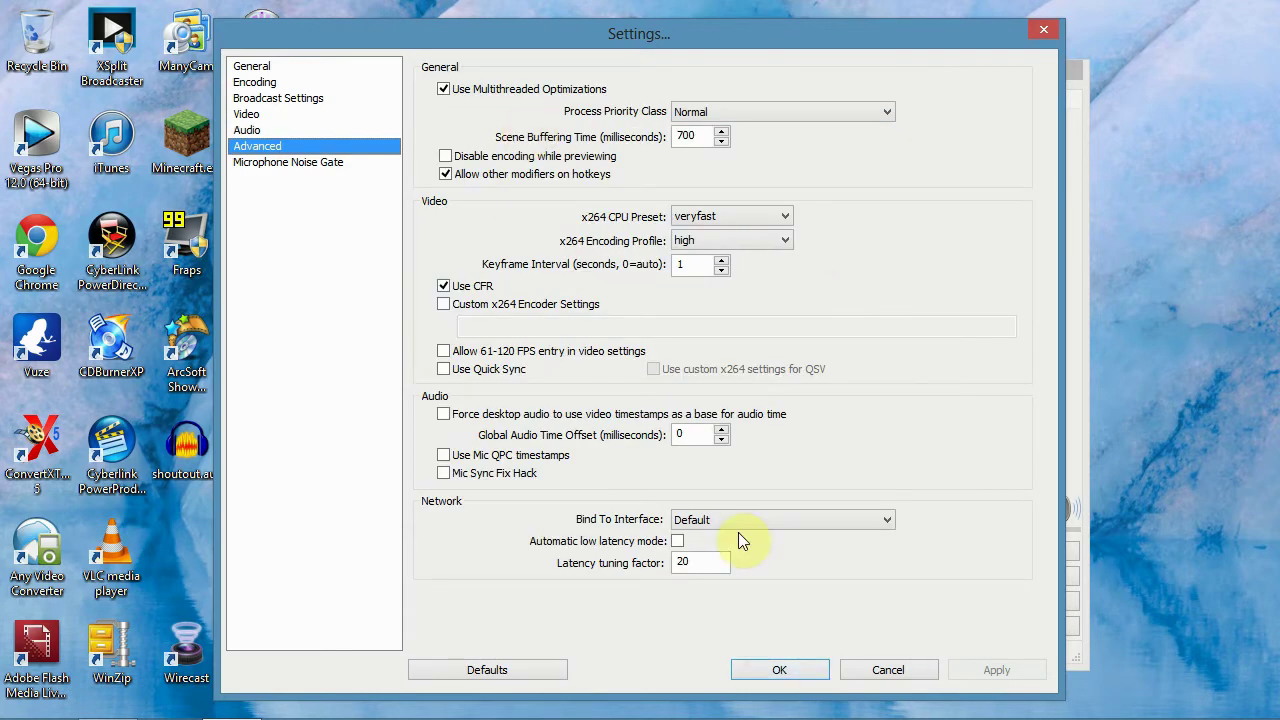
pyautogui.click(783, 667)
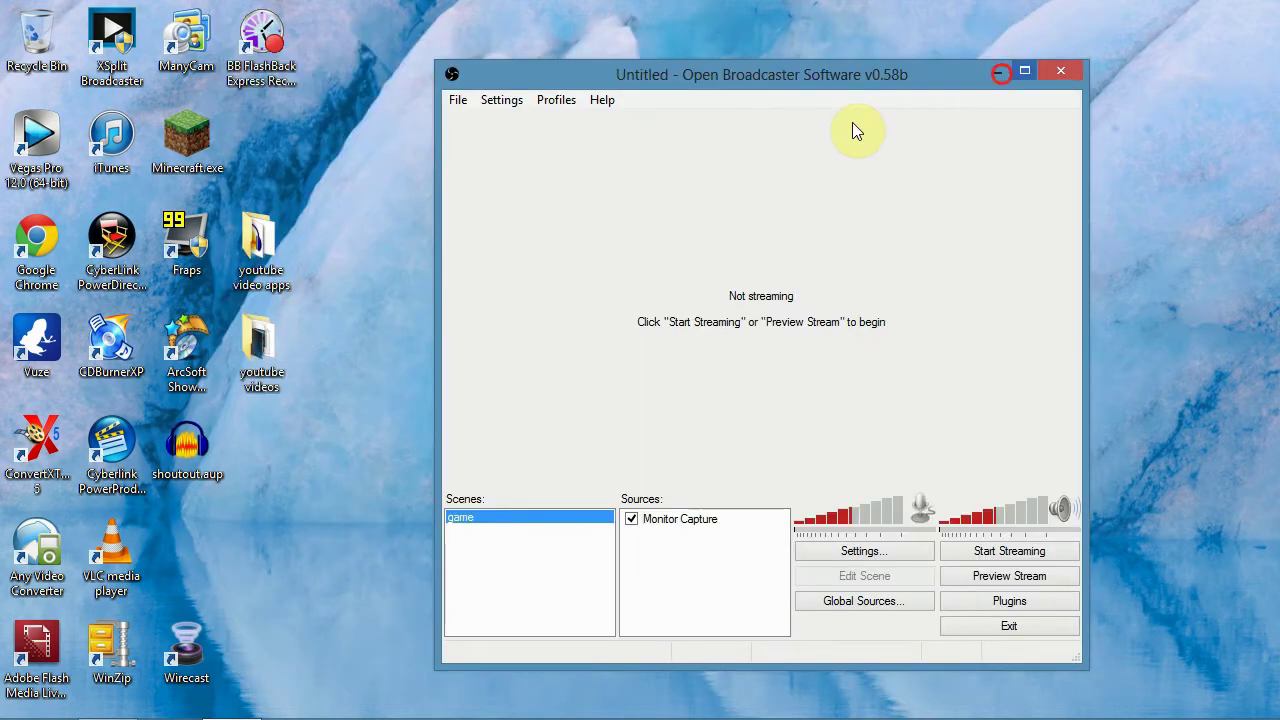
# Launch Hauppauge Capture from the desktop to check the 1080p 60fps console feed, then minimize it.
pyautogui.press('super+d')
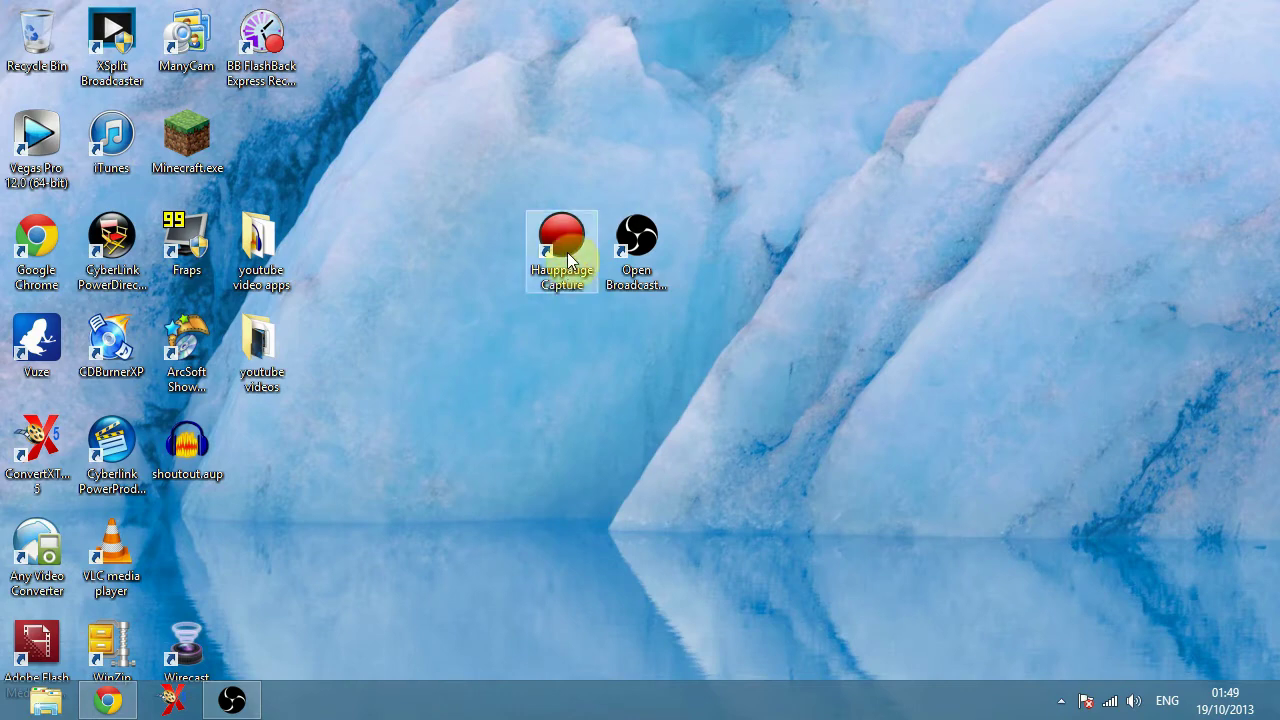
pyautogui.doubleClick(568, 259)
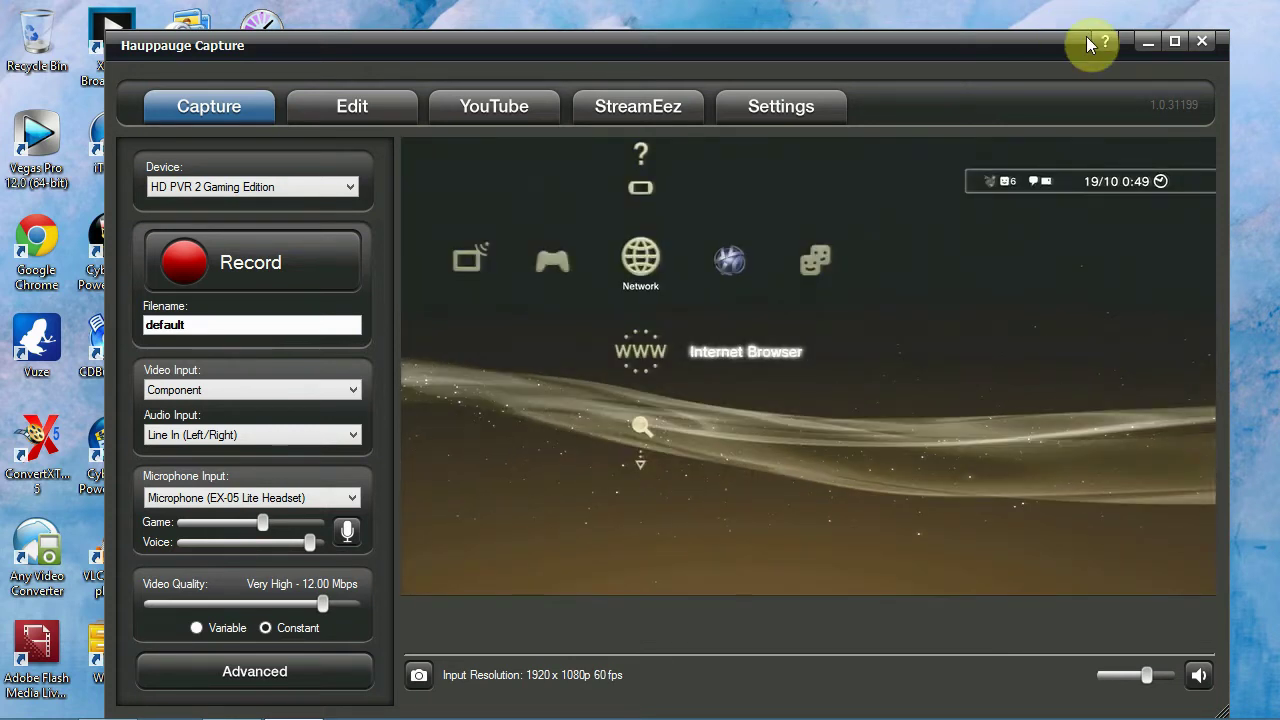
pyautogui.click(1147, 44)
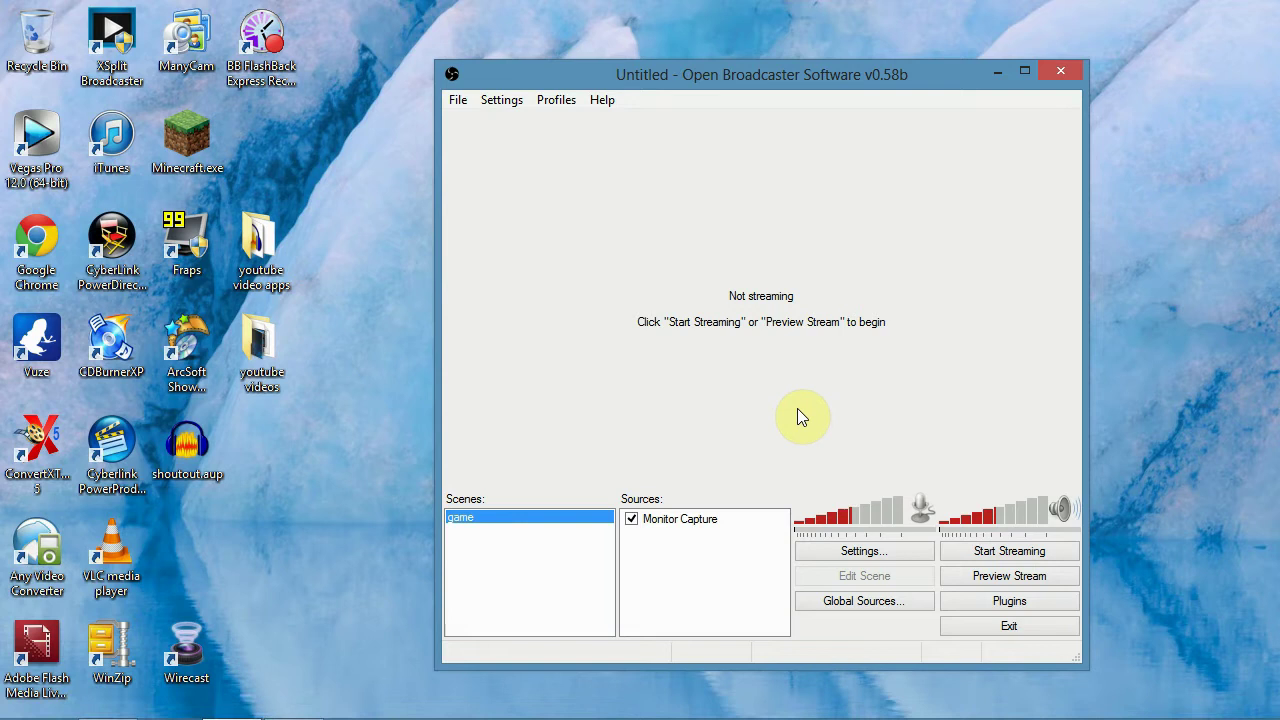
# Create a new scene named 'gta' and start adding a Monitor Capture source to it.
pyautogui.rightClick(499, 542)
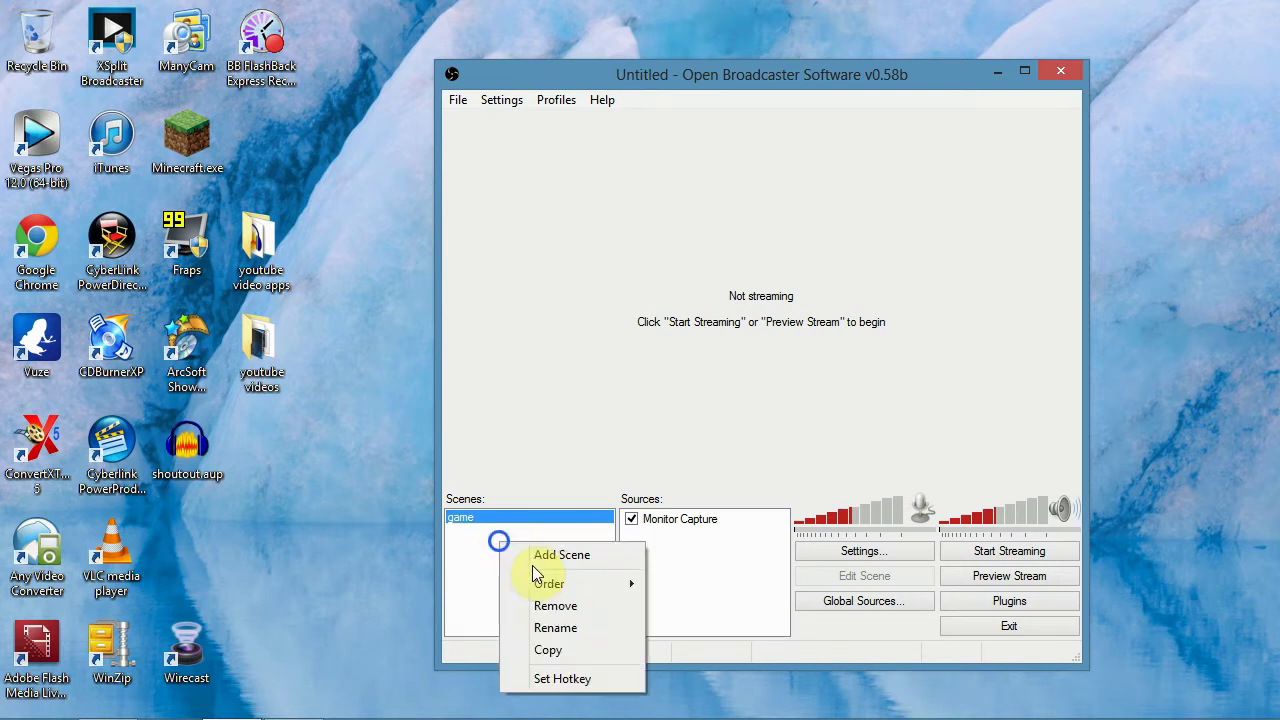
pyautogui.click(583, 557)
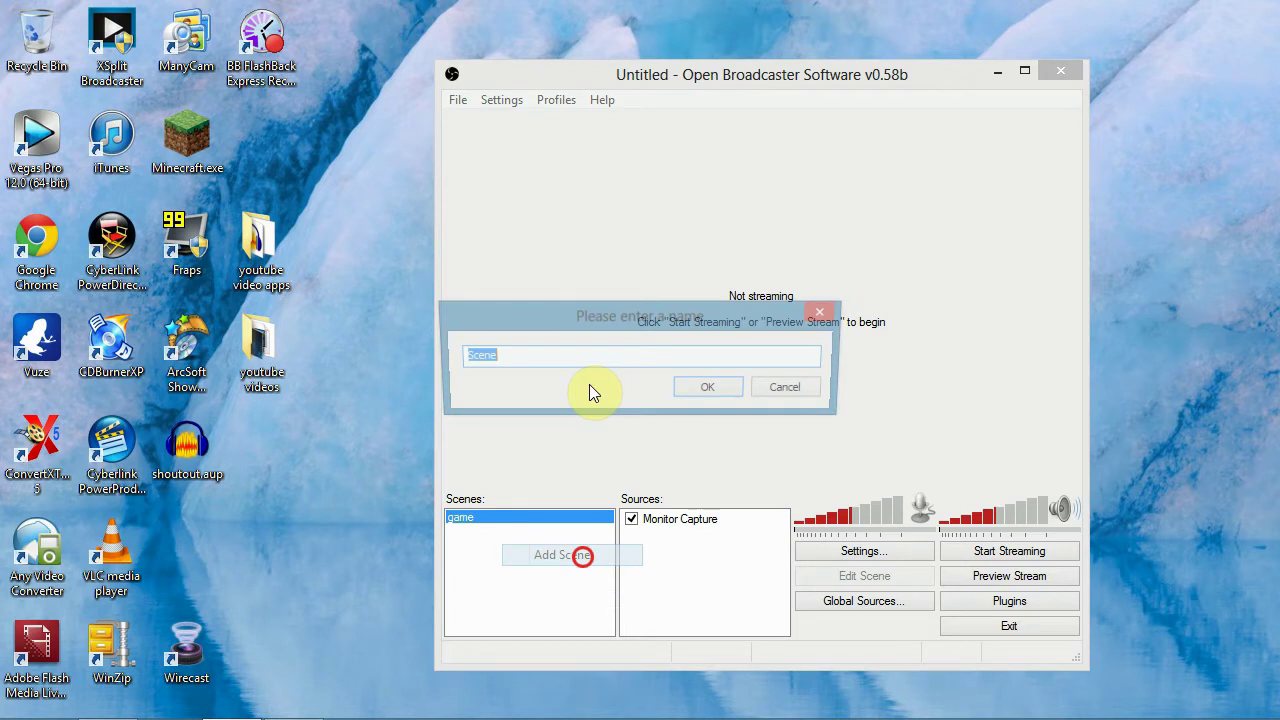
pyautogui.press('BackSpace')
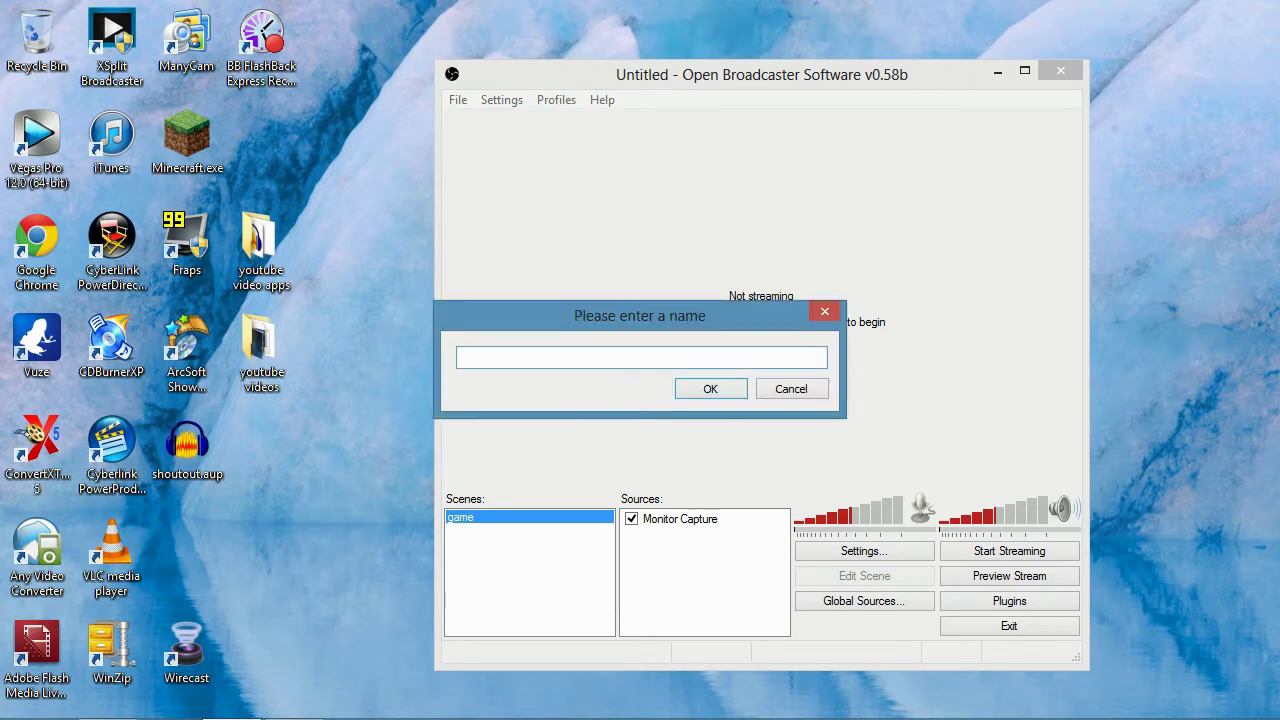
pyautogui.write('gta')
pyautogui.click(707, 388)
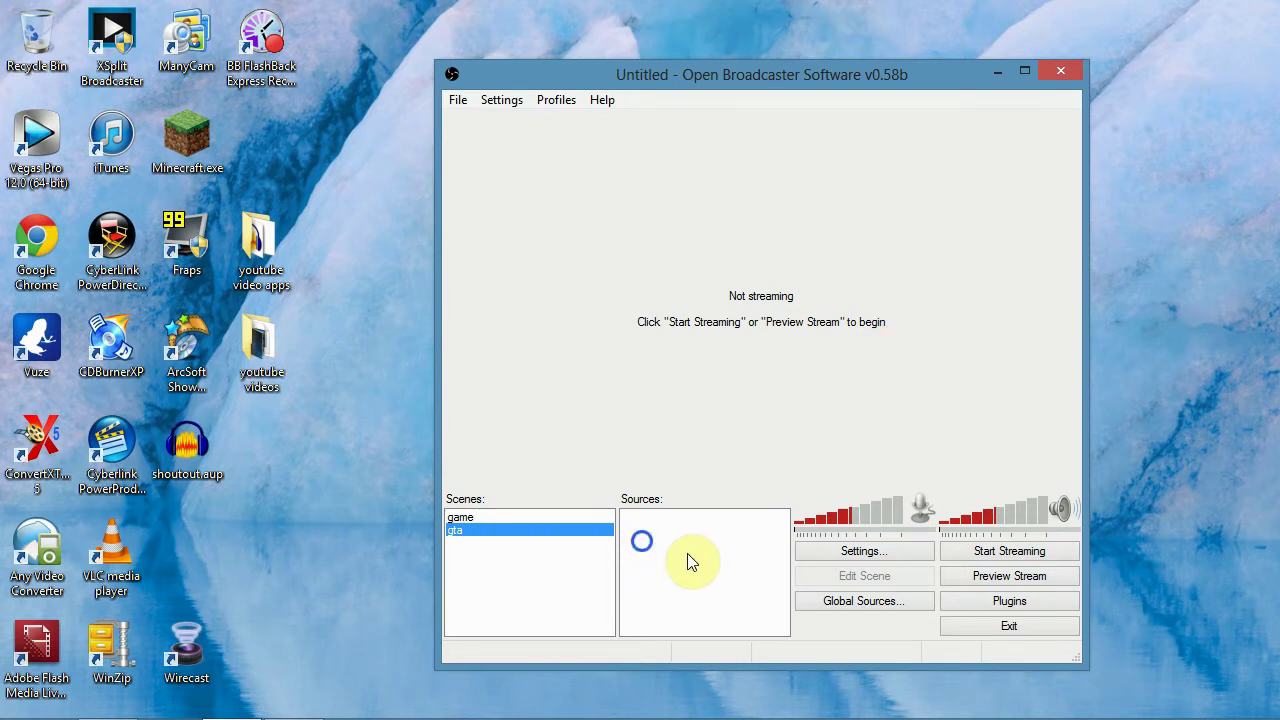
pyautogui.moveTo(700, 556)
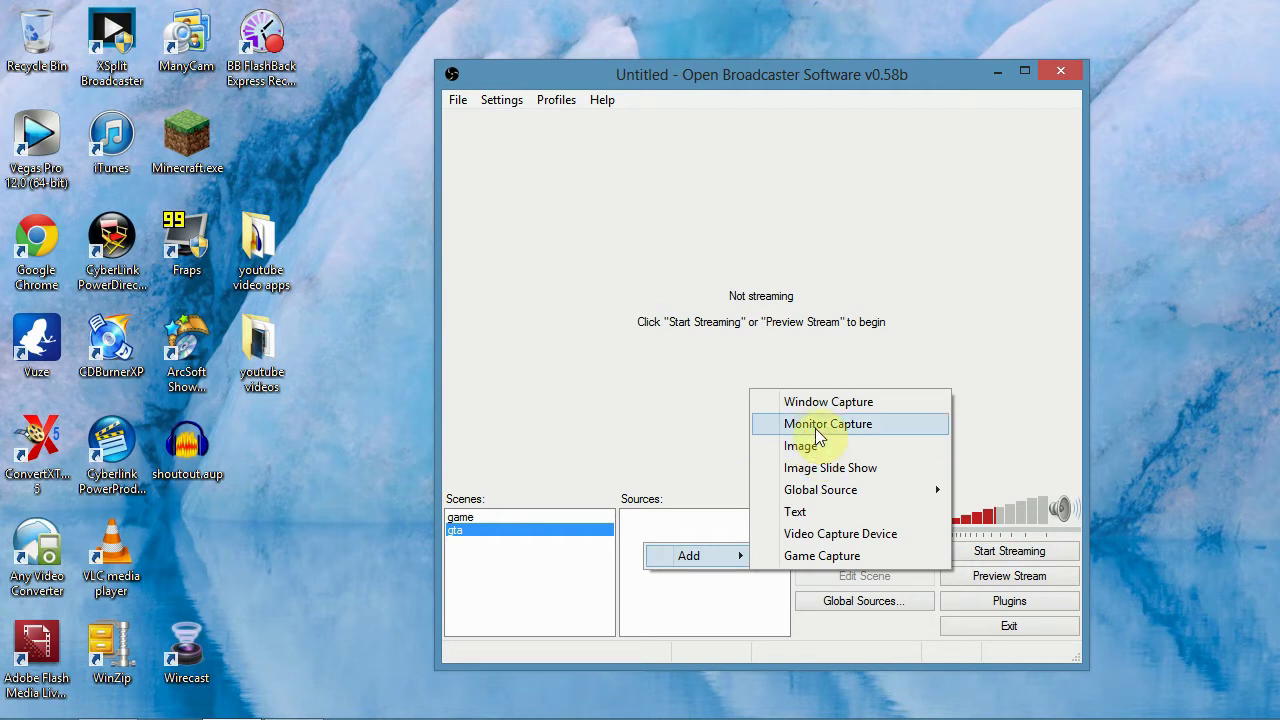
pyautogui.click(818, 426)
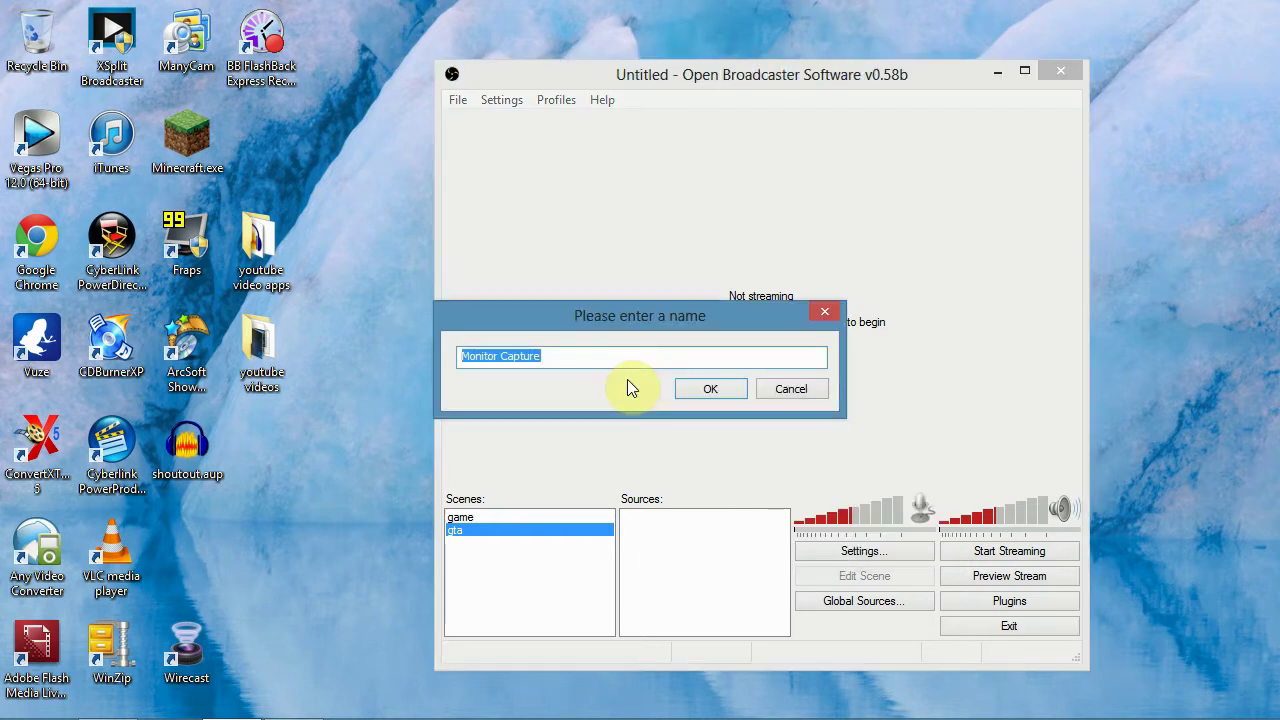
# Keep the name Monitor Capture, put Hauppauge Capture behind the properties, and enable Sub-Region.
pyautogui.click(700, 390)
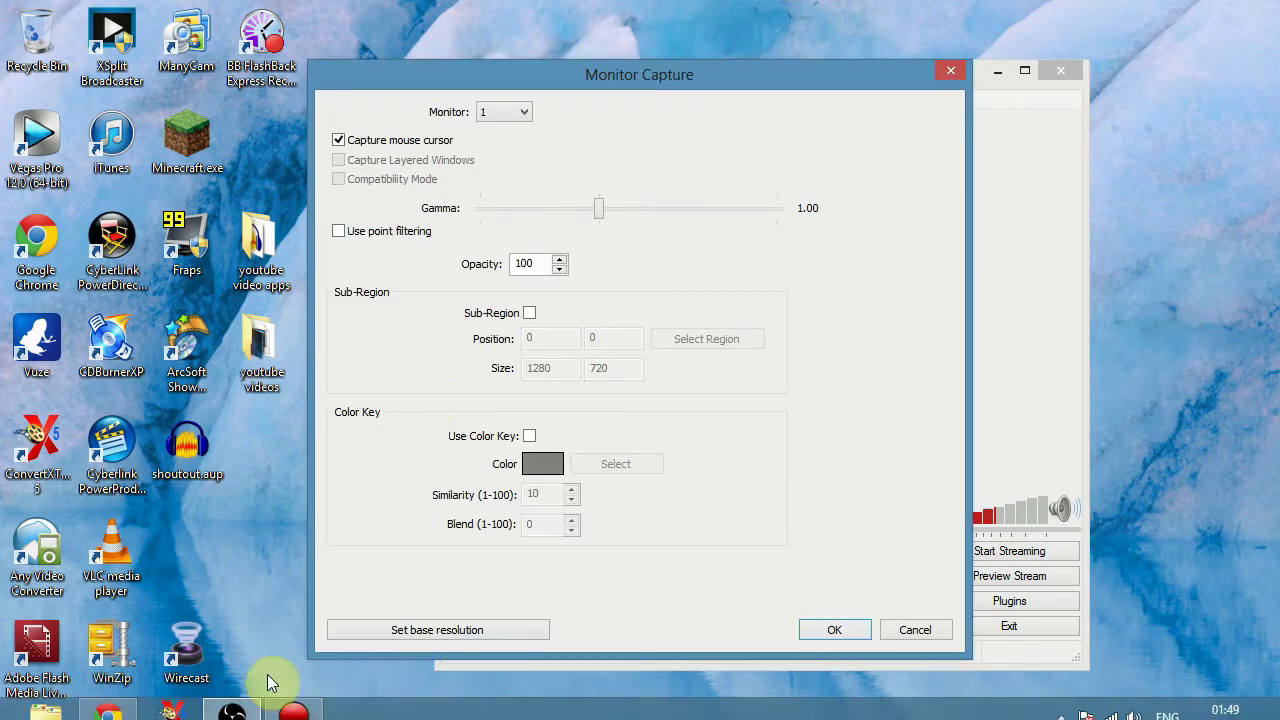
pyautogui.moveTo(267, 674)
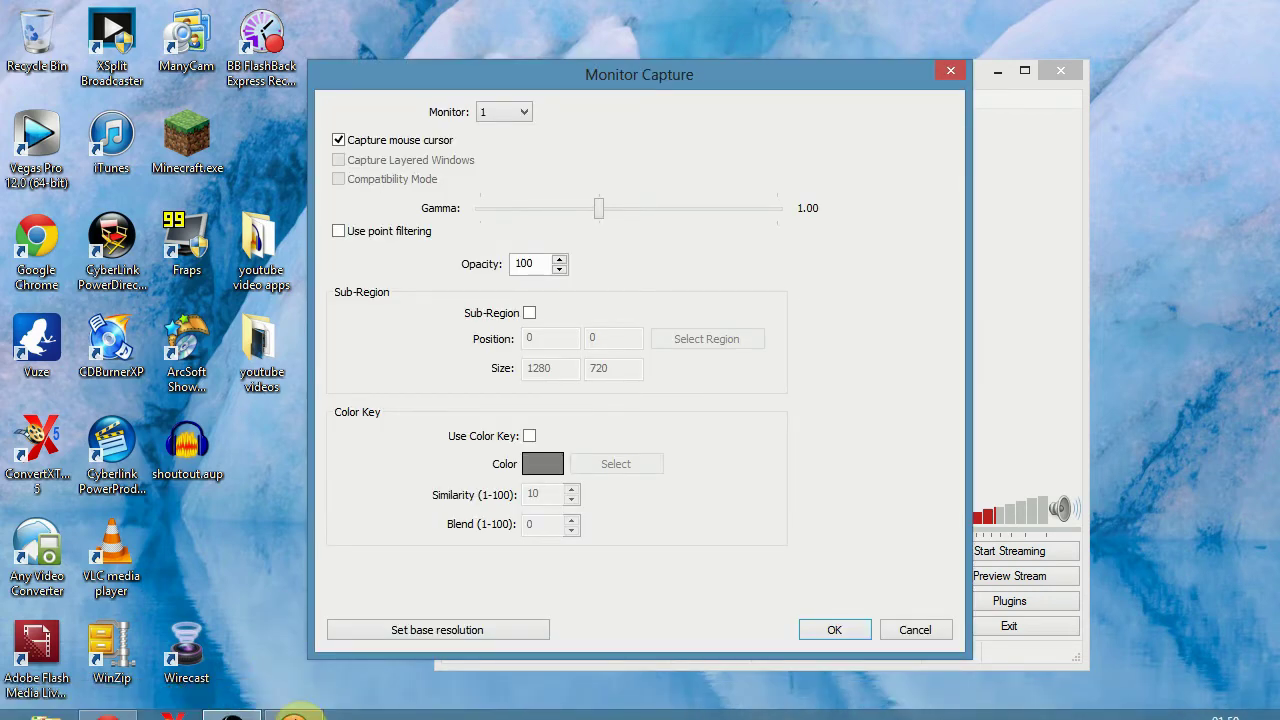
pyautogui.click(293, 707)
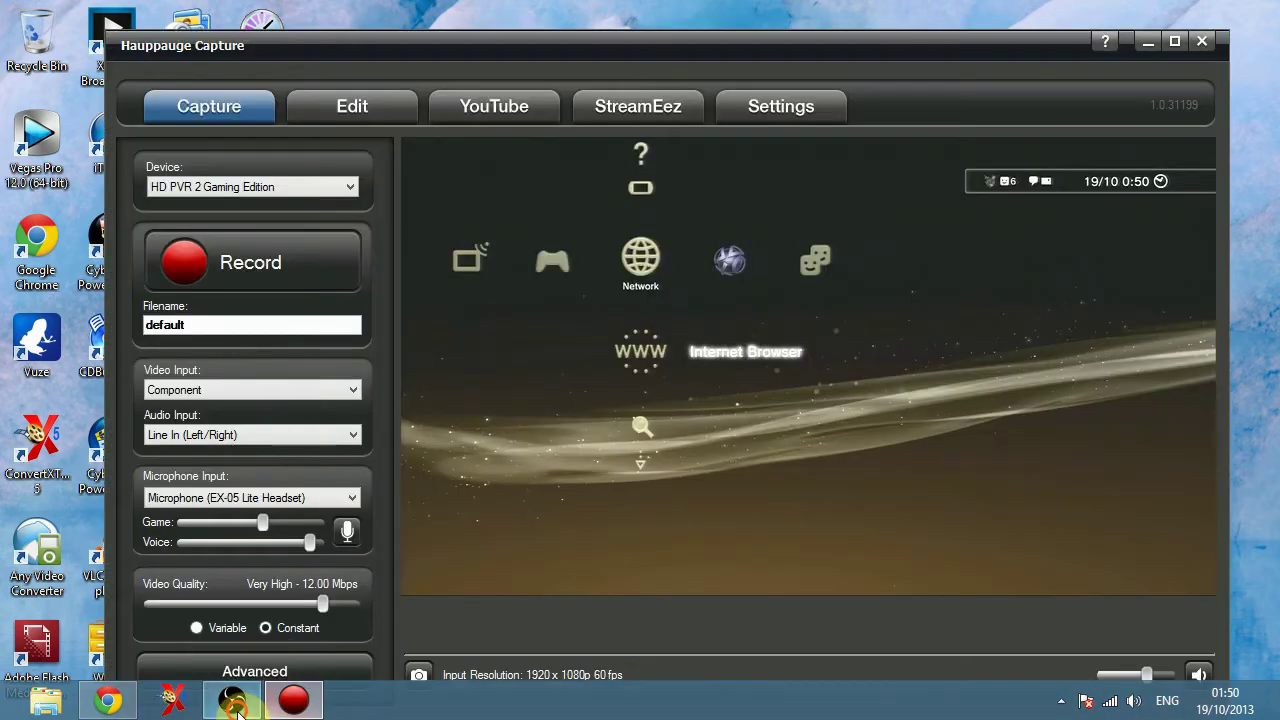
pyautogui.hotkey('alt', 'Tab')
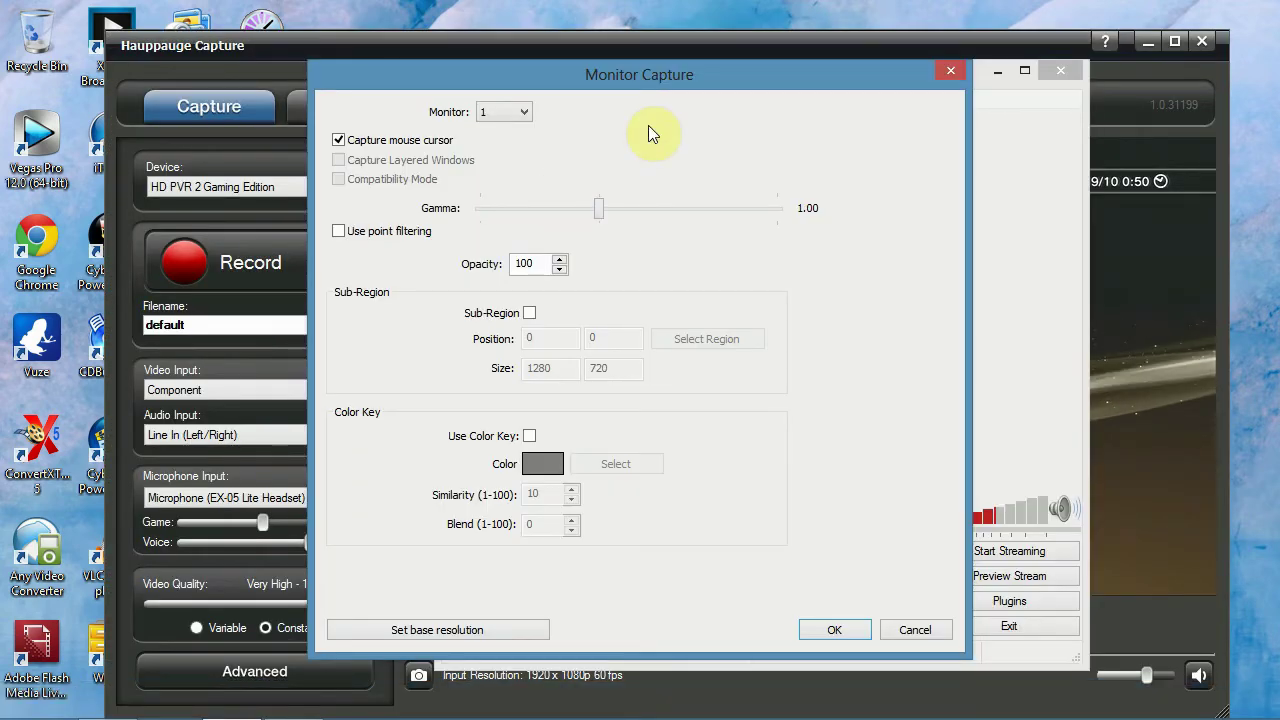
pyautogui.moveTo(757, 80); pyautogui.dragTo(807, 119)
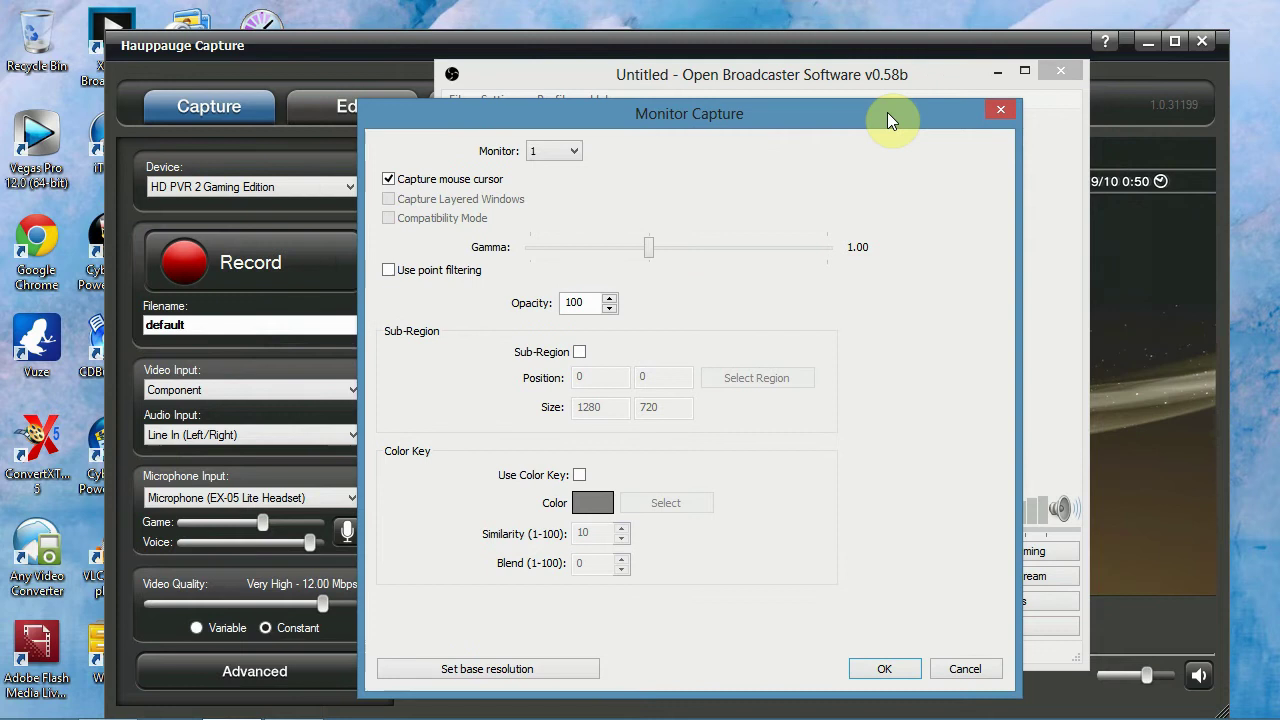
pyautogui.moveTo(887, 114); pyautogui.dragTo(970, 90)
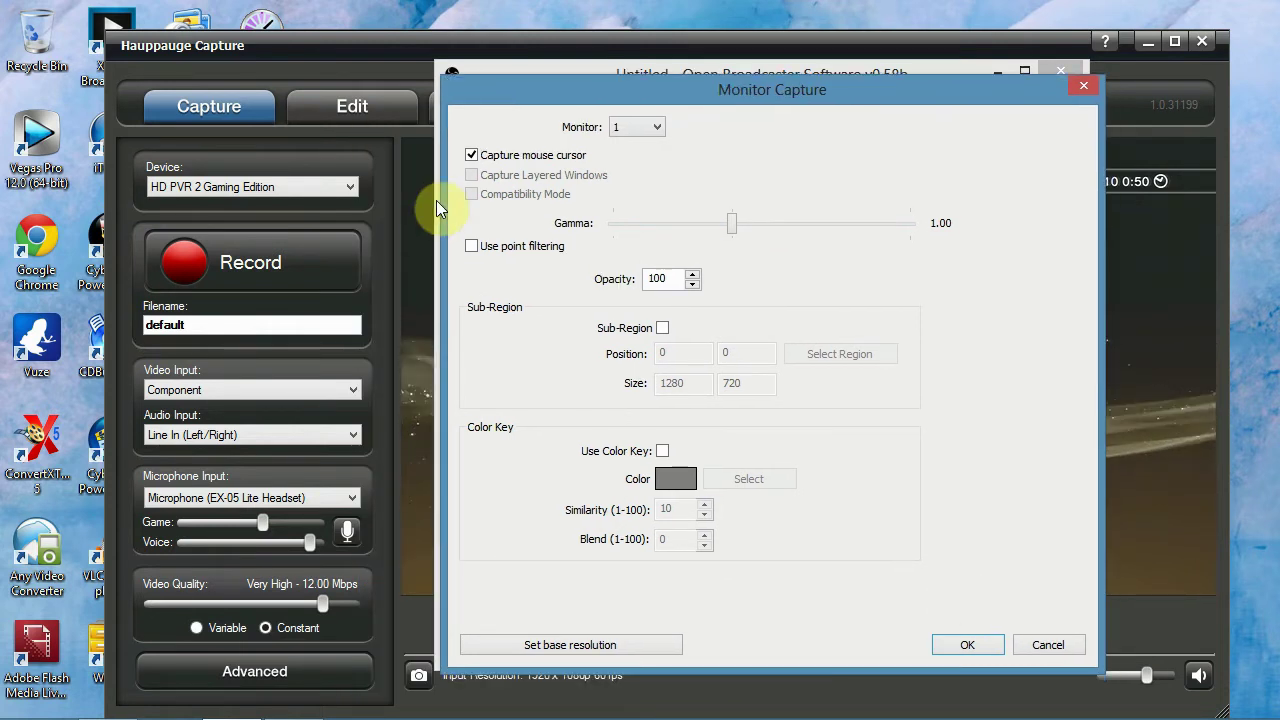
pyautogui.click(663, 329)
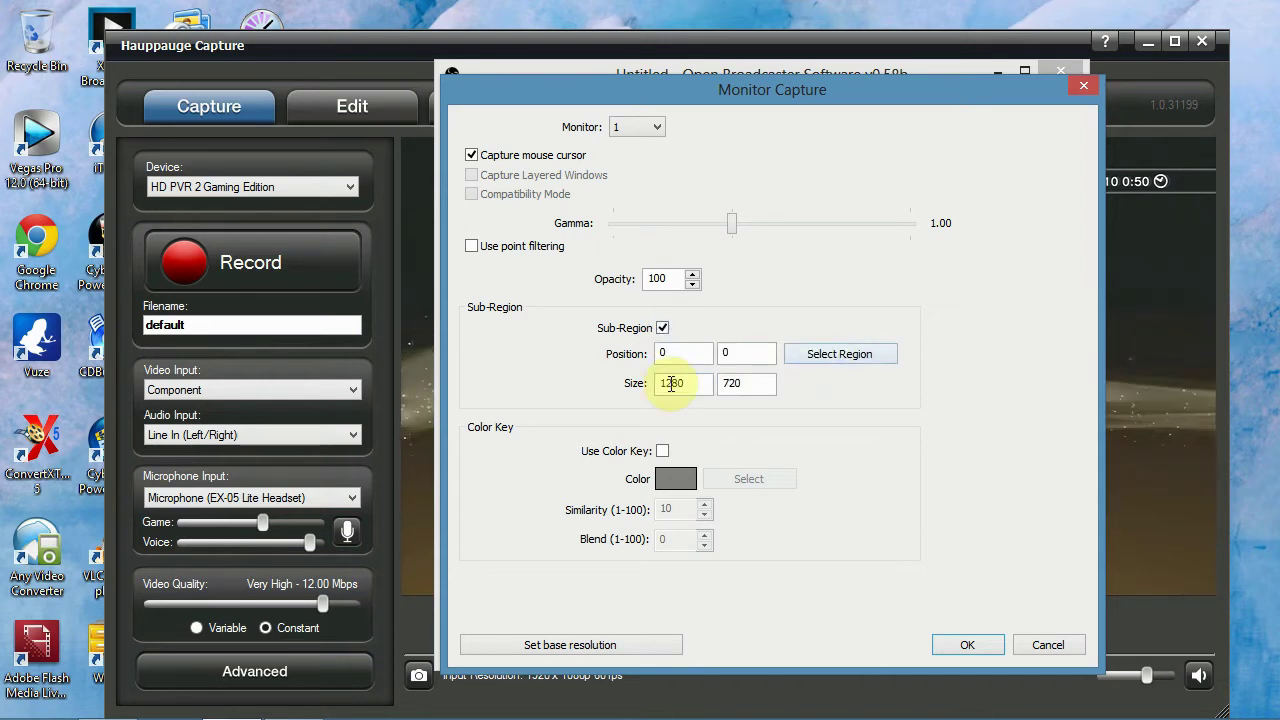
# Crop the capture region to the game video at 398,128, size 820x474, and confirm the source.
pyautogui.click(836, 360)
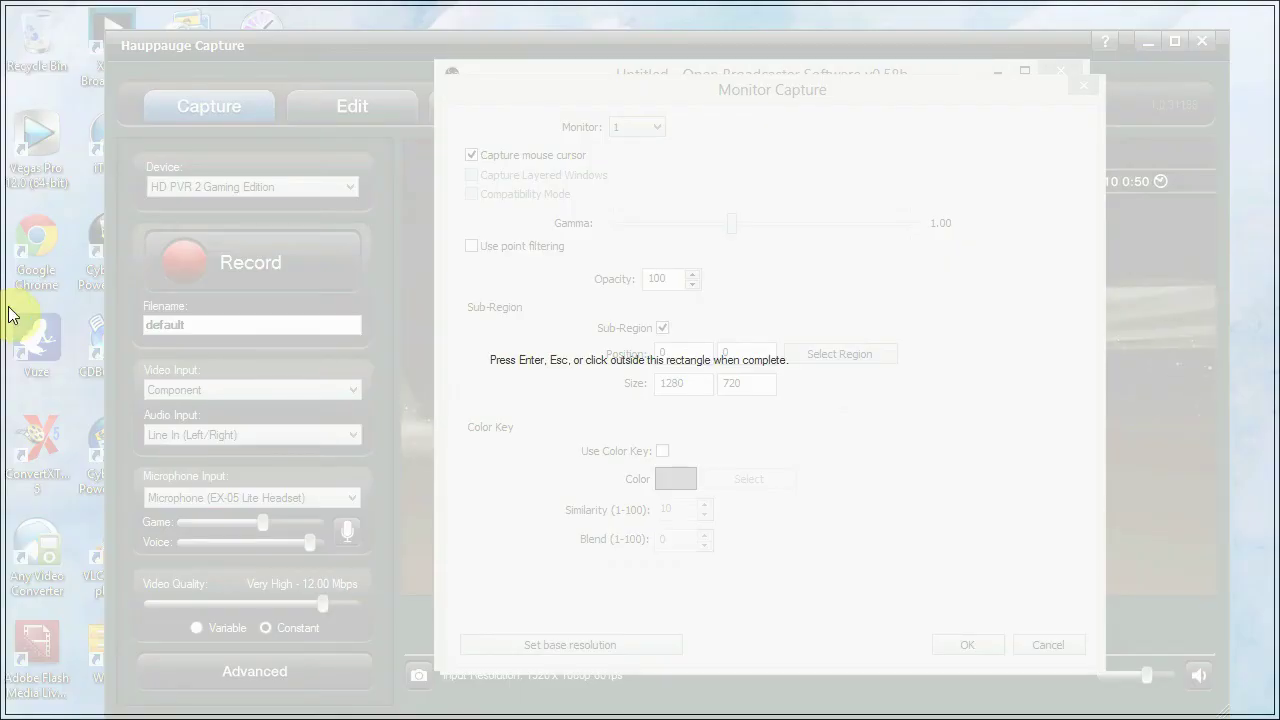
pyautogui.moveTo(4, 300); pyautogui.dragTo(398, 303)
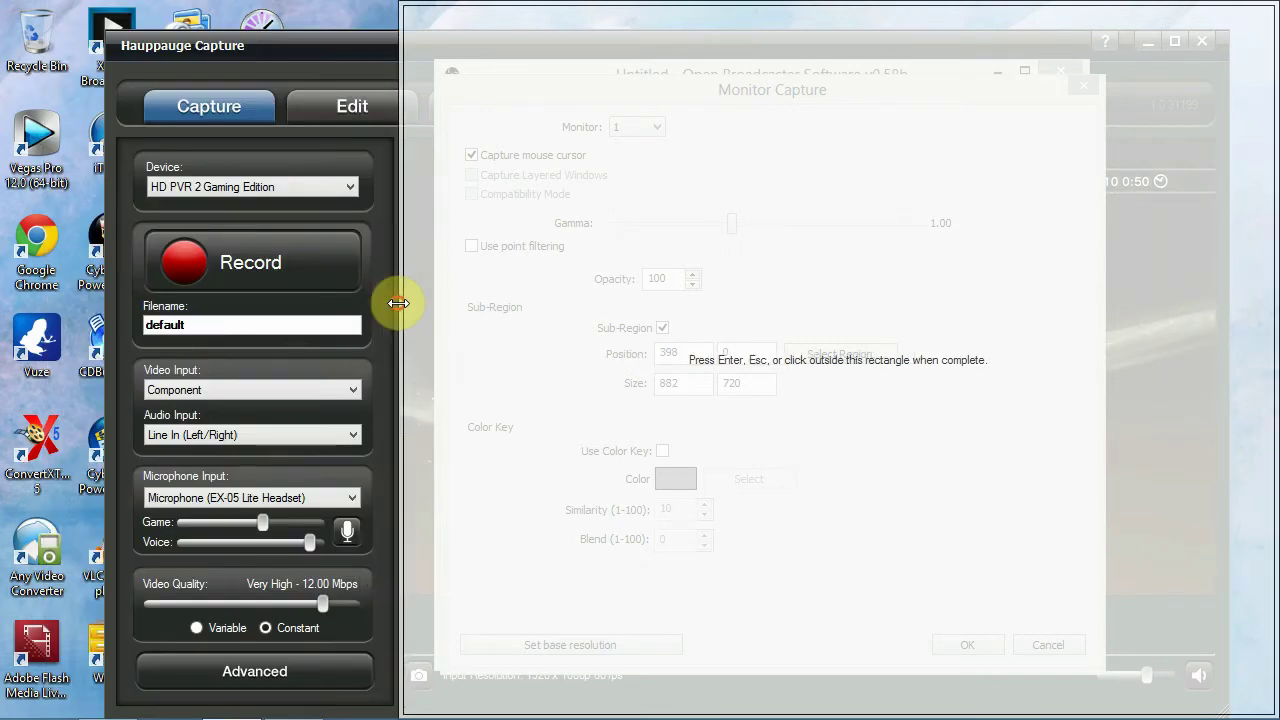
pyautogui.moveTo(1175, 708)
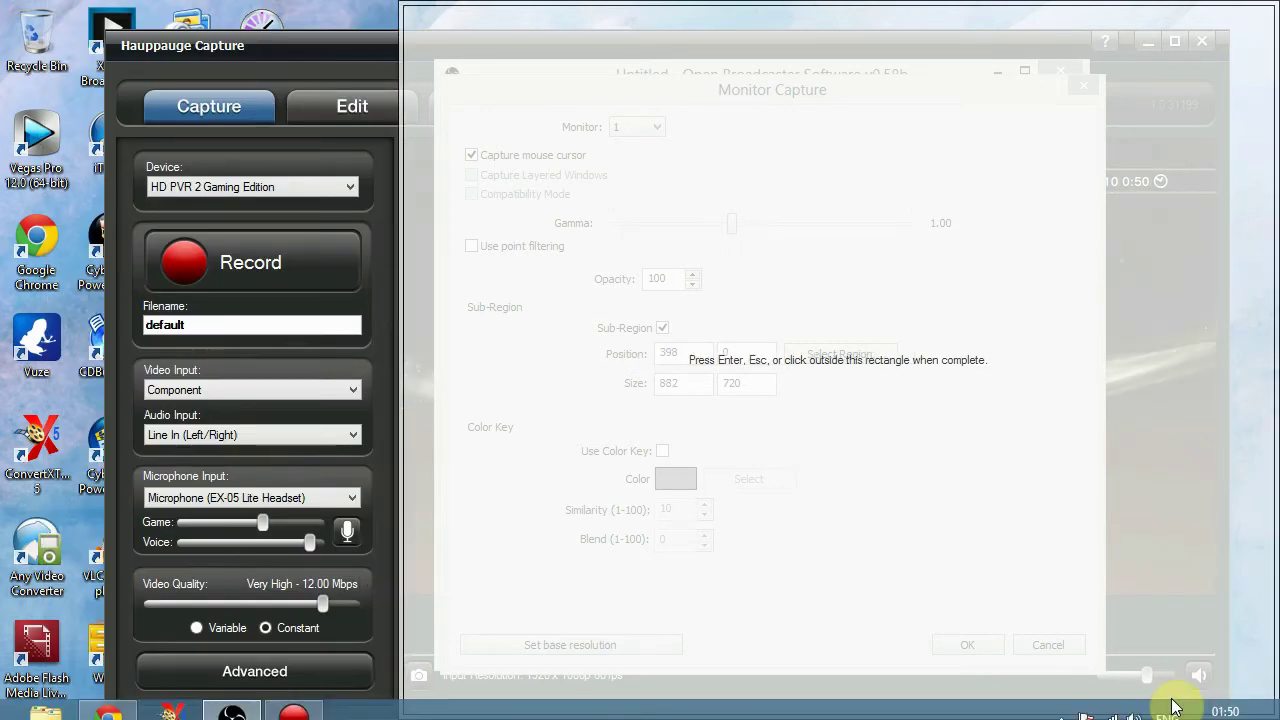
pyautogui.moveTo(1166, 710); pyautogui.dragTo(1144, 597)
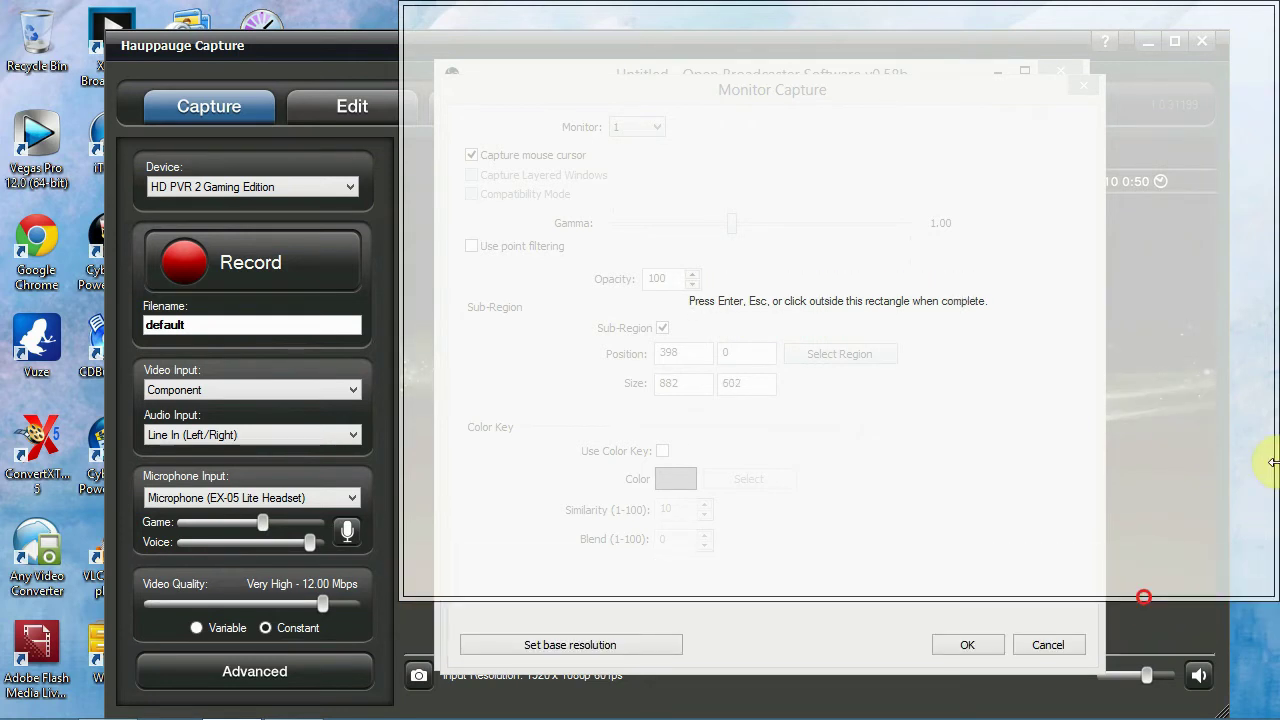
pyautogui.moveTo(1272, 462)
pyautogui.mouseDown()
pyautogui.moveTo(1190, 474)
pyautogui.moveTo(1223, 472)
pyautogui.mouseUp()
pyautogui.moveTo(807, 6)
pyautogui.mouseDown()
pyautogui.moveTo(821, 150)
pyautogui.moveTo(829, 128)
pyautogui.mouseUp()
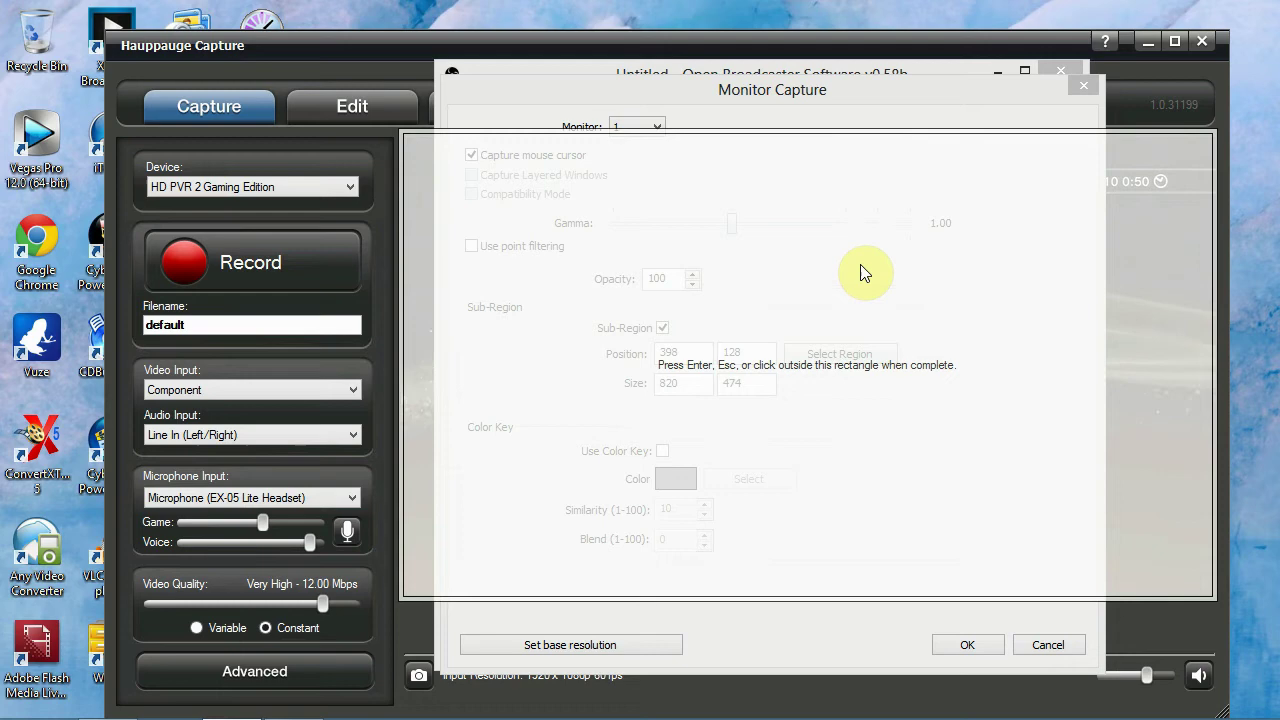
pyautogui.press('Return')
pyautogui.click(970, 643)
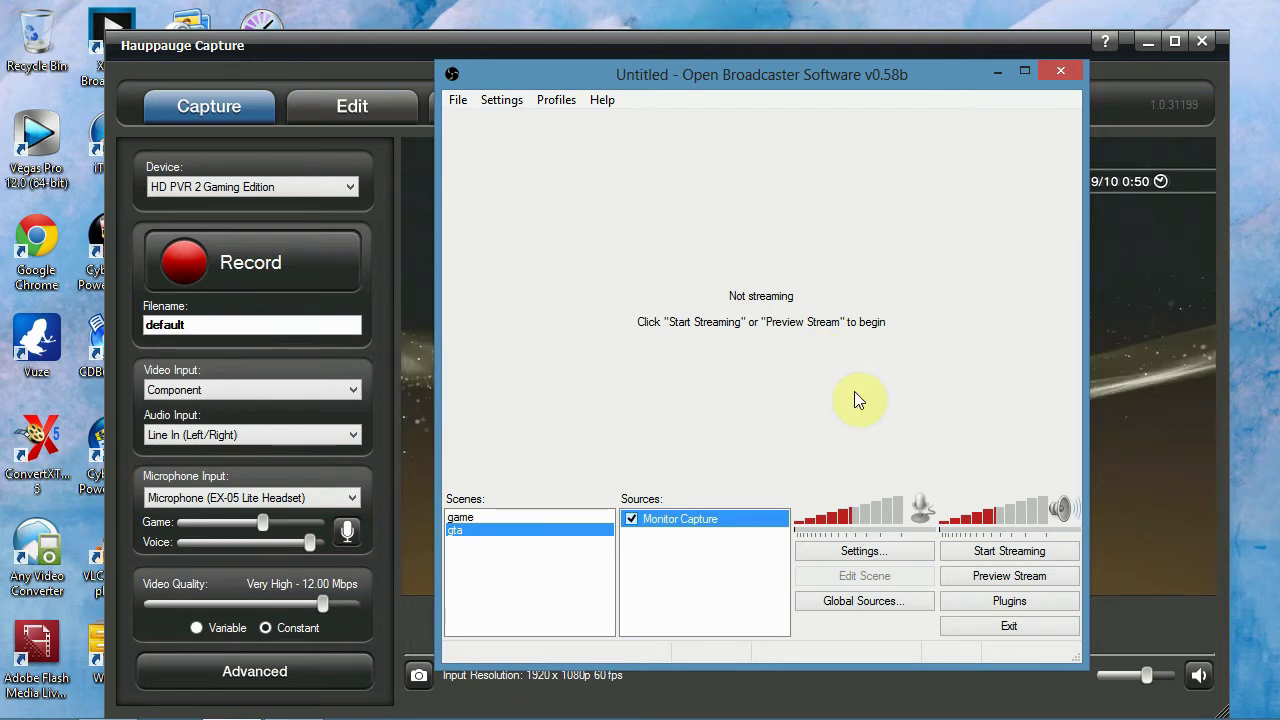
# Start the stream preview and move the OBS window up and to the left.
pyautogui.click(1008, 586)
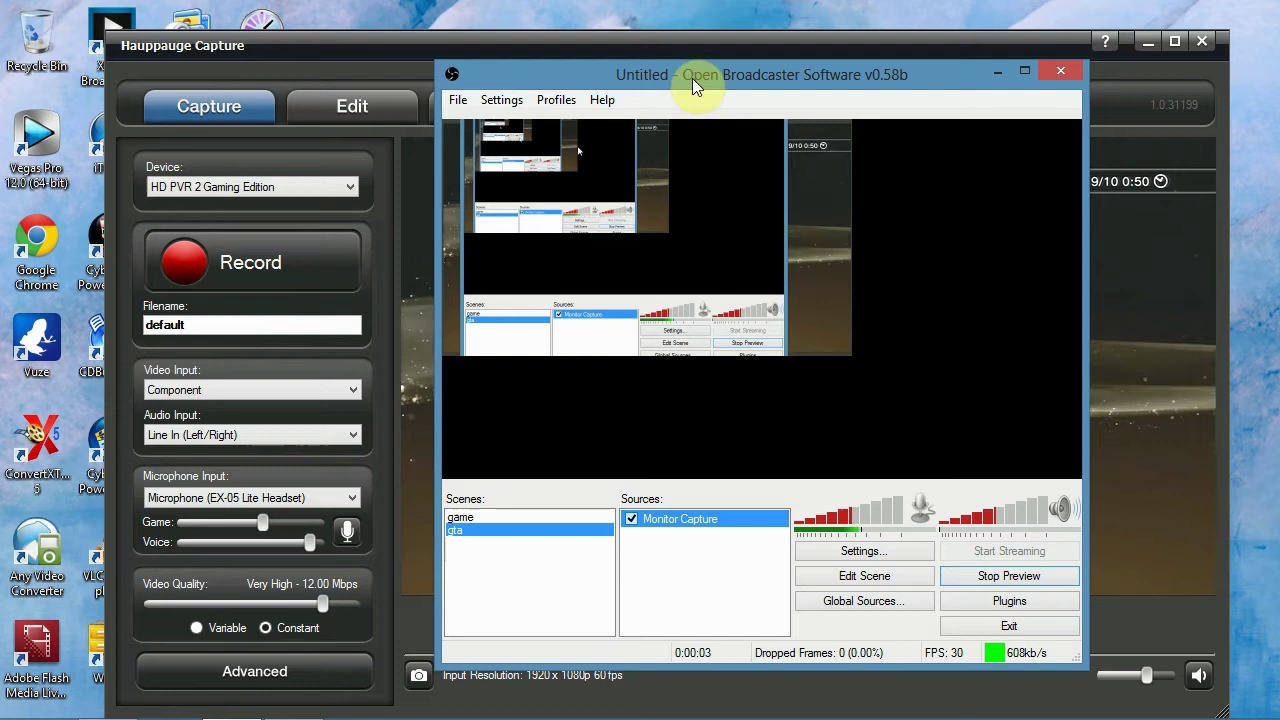
pyautogui.moveTo(692, 78); pyautogui.dragTo(250, 48)
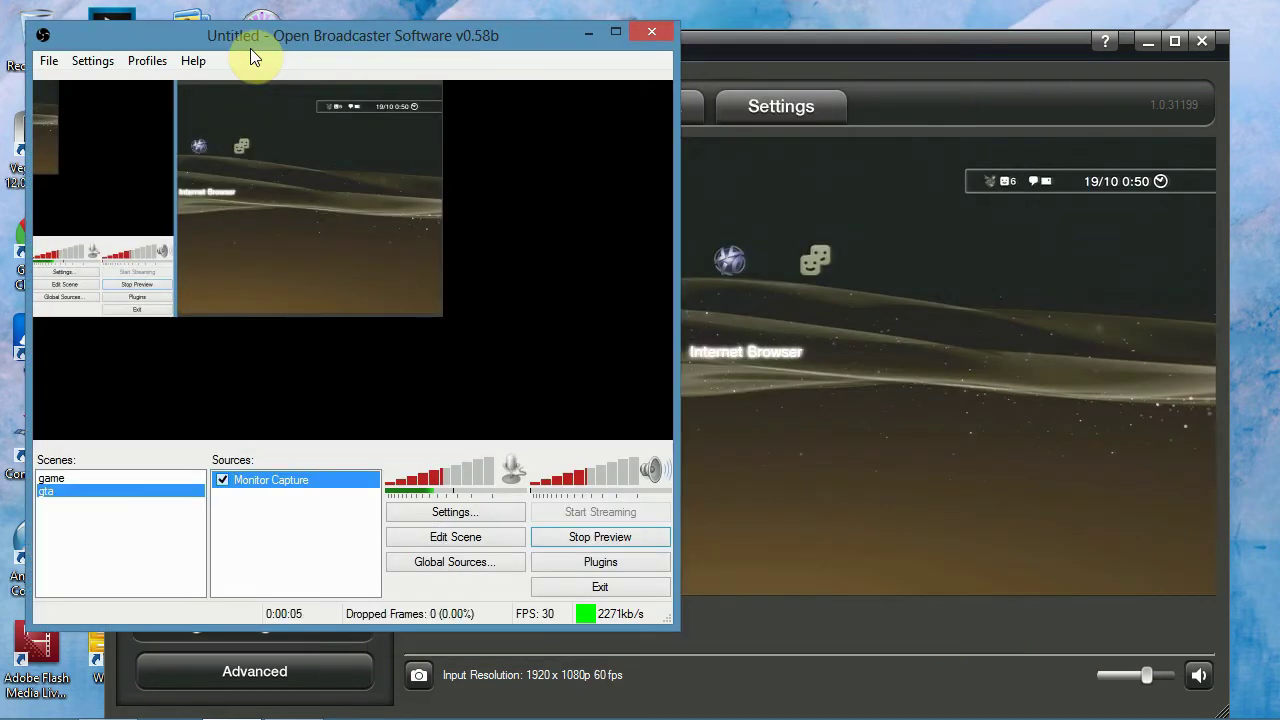
# Enlarge the Monitor Capture source in Edit Scene so the game video fills the preview.
pyautogui.click(429, 551)
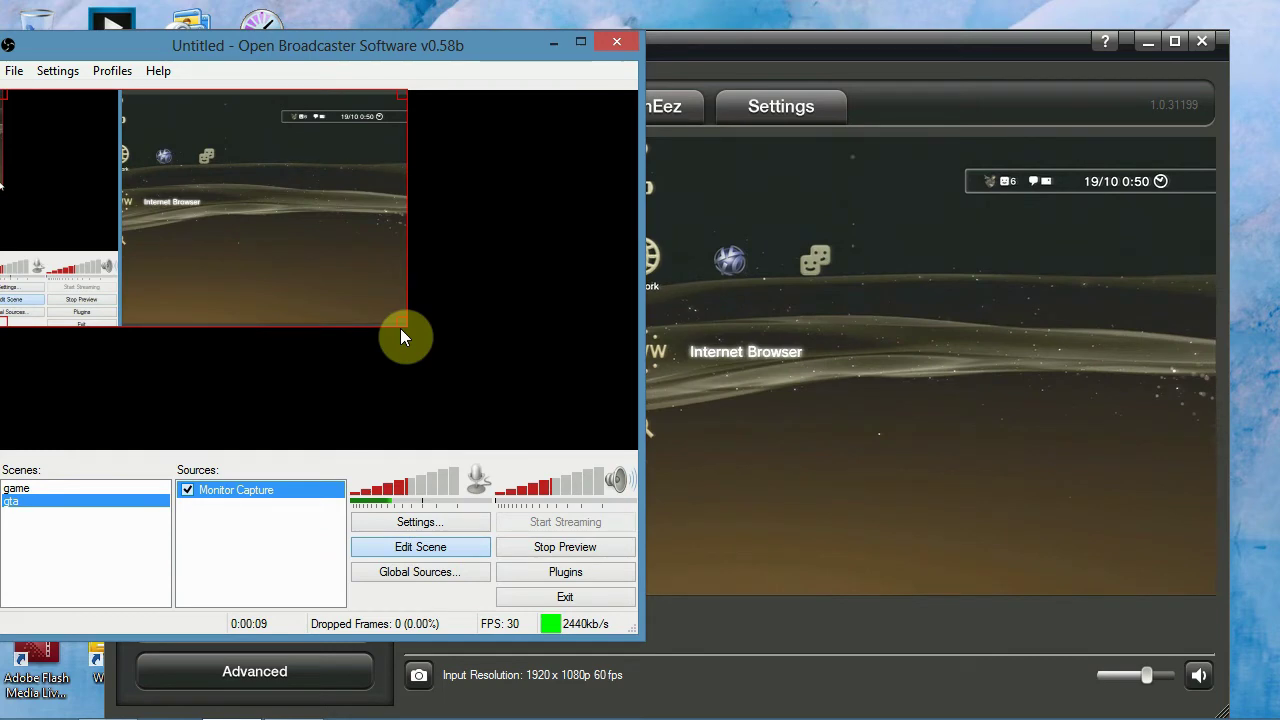
pyautogui.moveTo(417, 329); pyautogui.dragTo(628, 430)
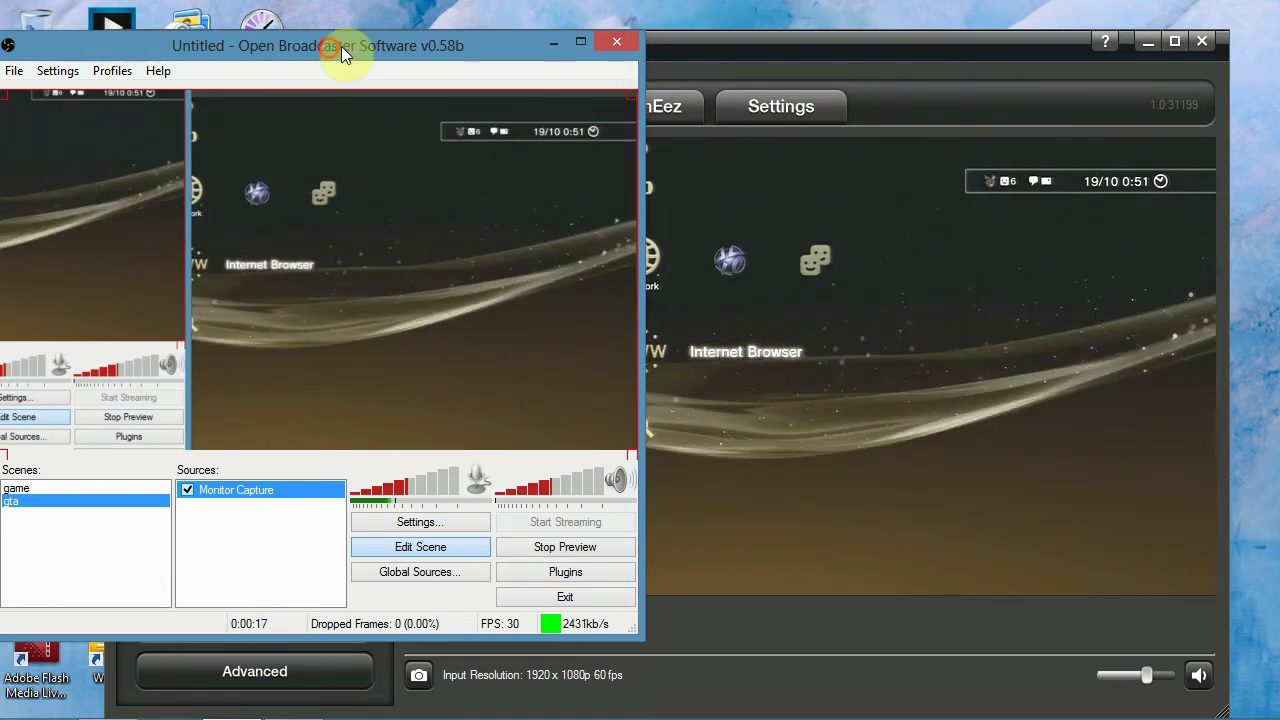
pyautogui.moveTo(341, 46); pyautogui.dragTo(36, 59)
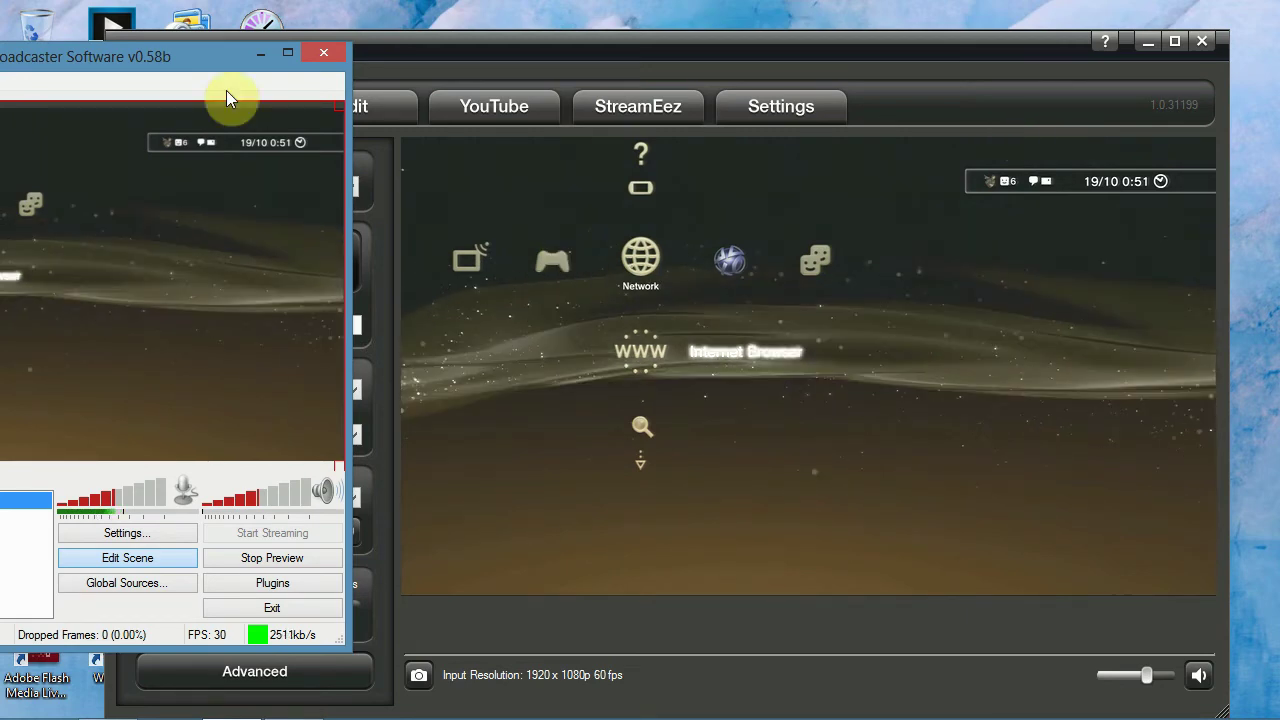
pyautogui.moveTo(141, 59); pyautogui.dragTo(345, 55)
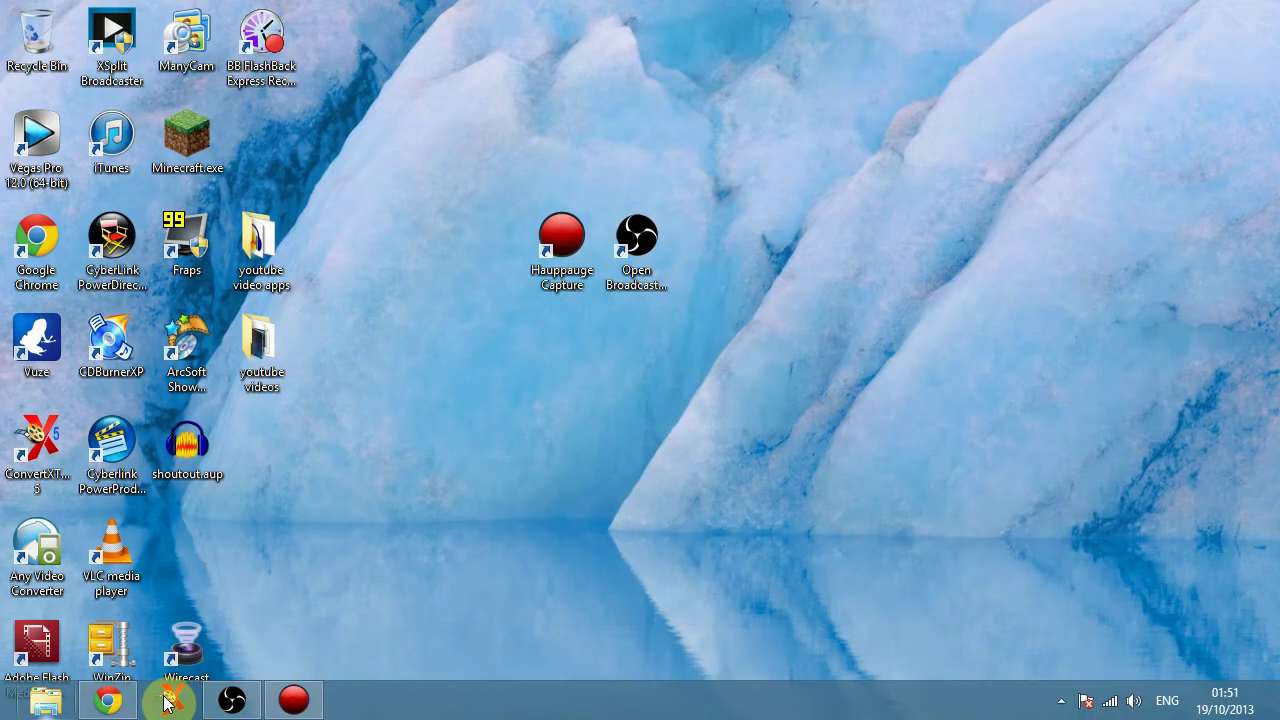
# Switch to Chrome and open YouTube's Video Manager Live Events list, which has no upcoming events.
pyautogui.click(104, 703)
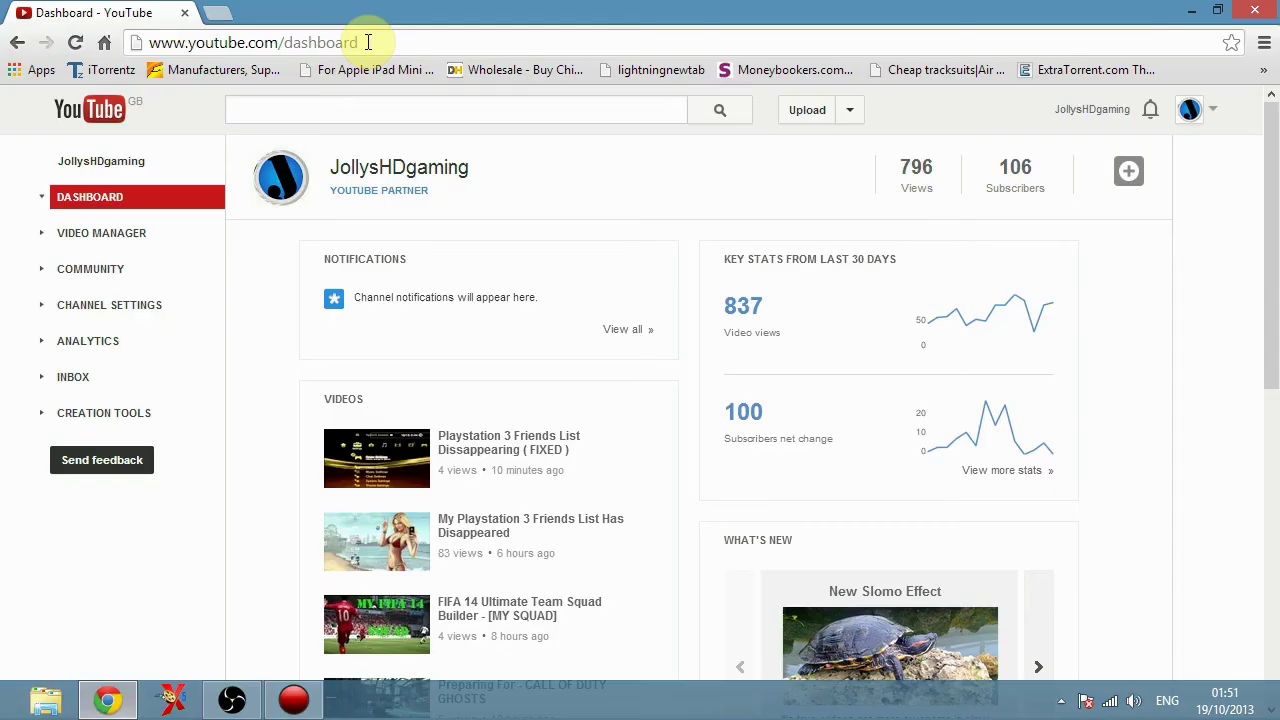
pyautogui.click(850, 115)
pyautogui.click(820, 171)
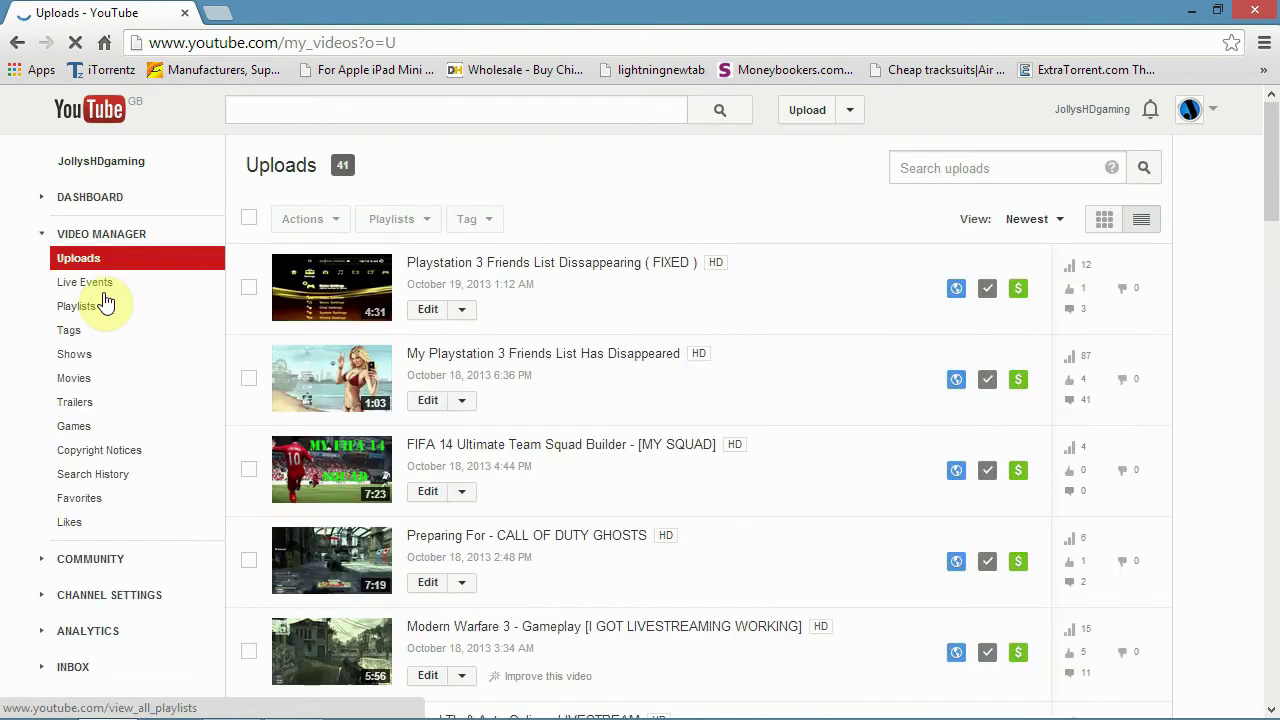
pyautogui.click(104, 288)
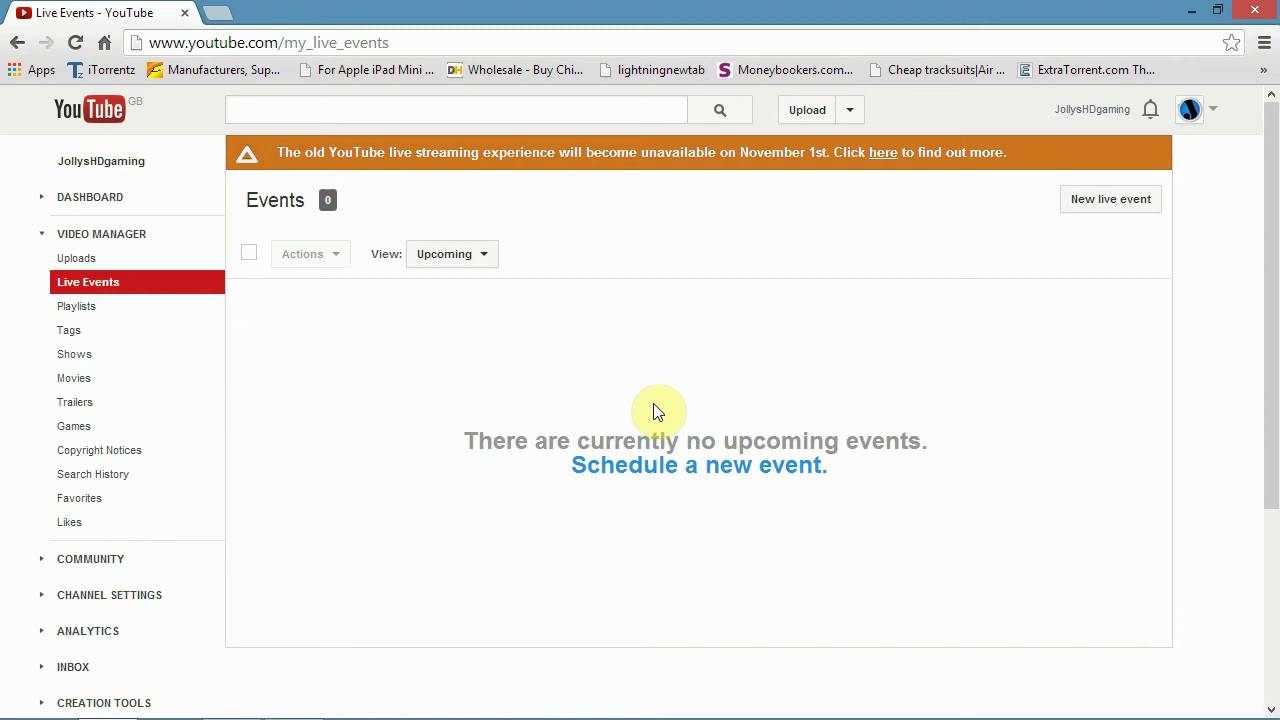
# Start a new live event with title, description and tag all set to 'test'.
pyautogui.click(700, 475)
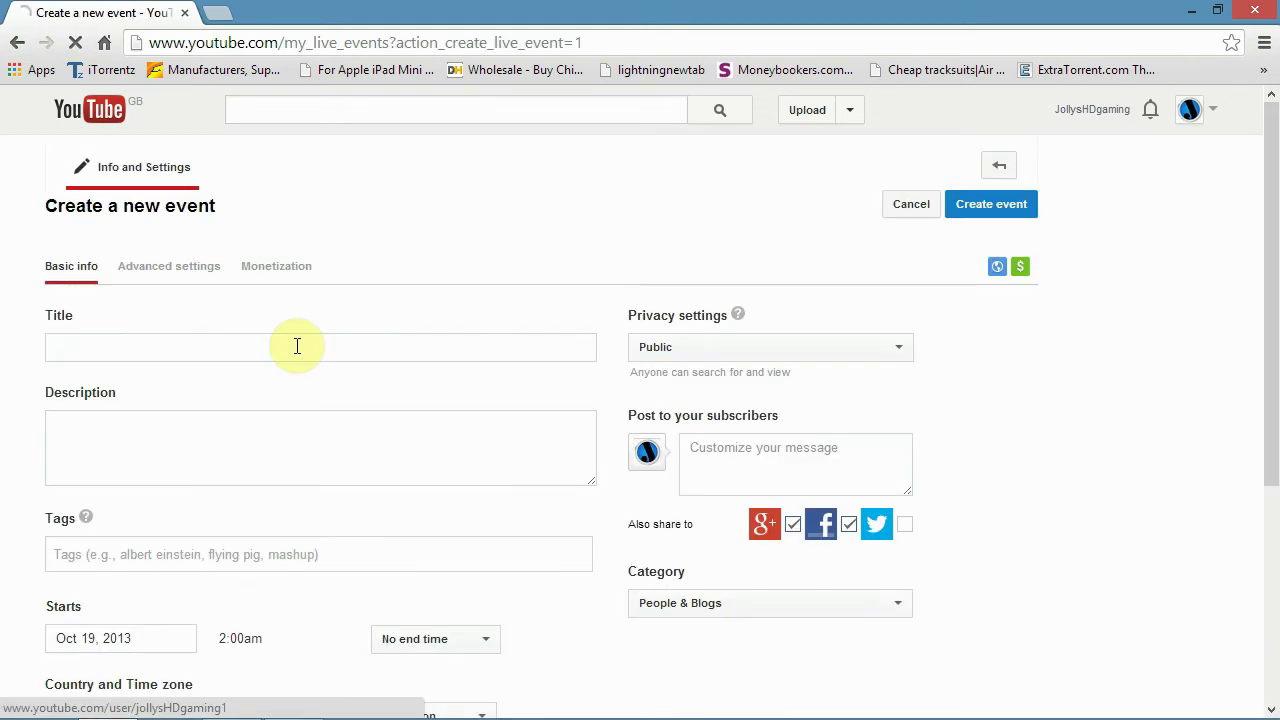
pyautogui.click(296, 346)
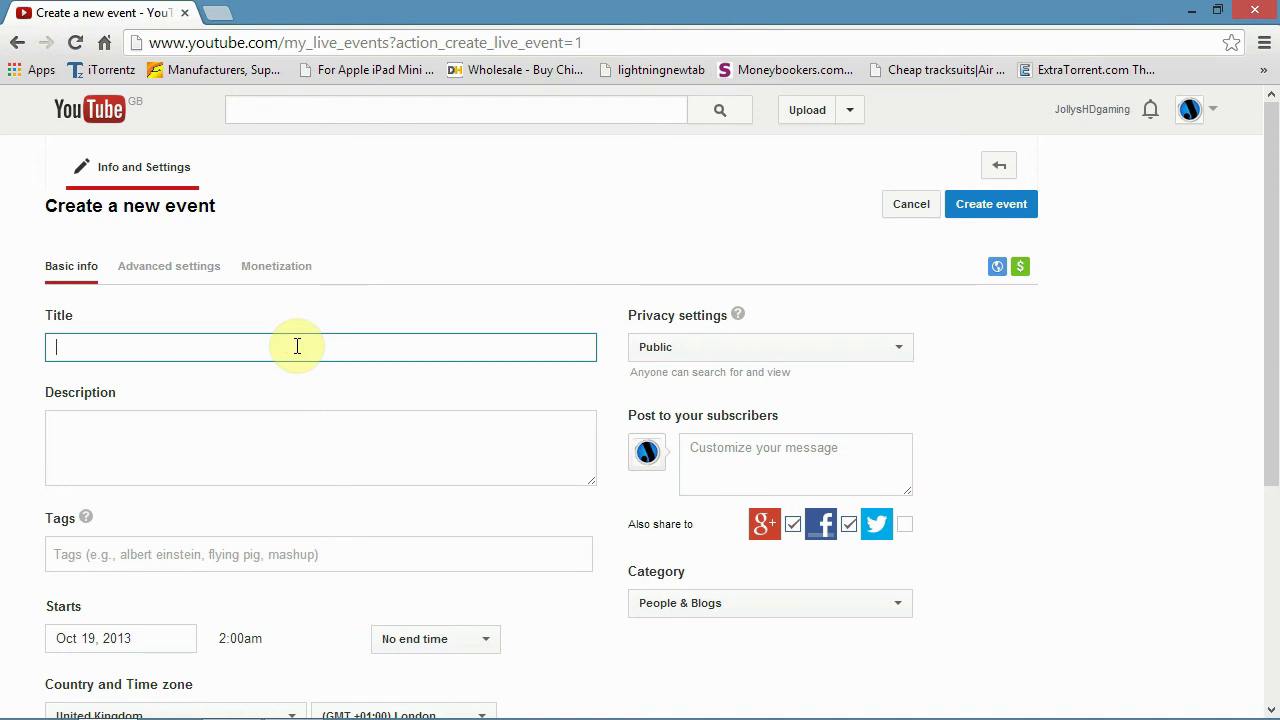
pyautogui.write('test')
pyautogui.click(163, 471)
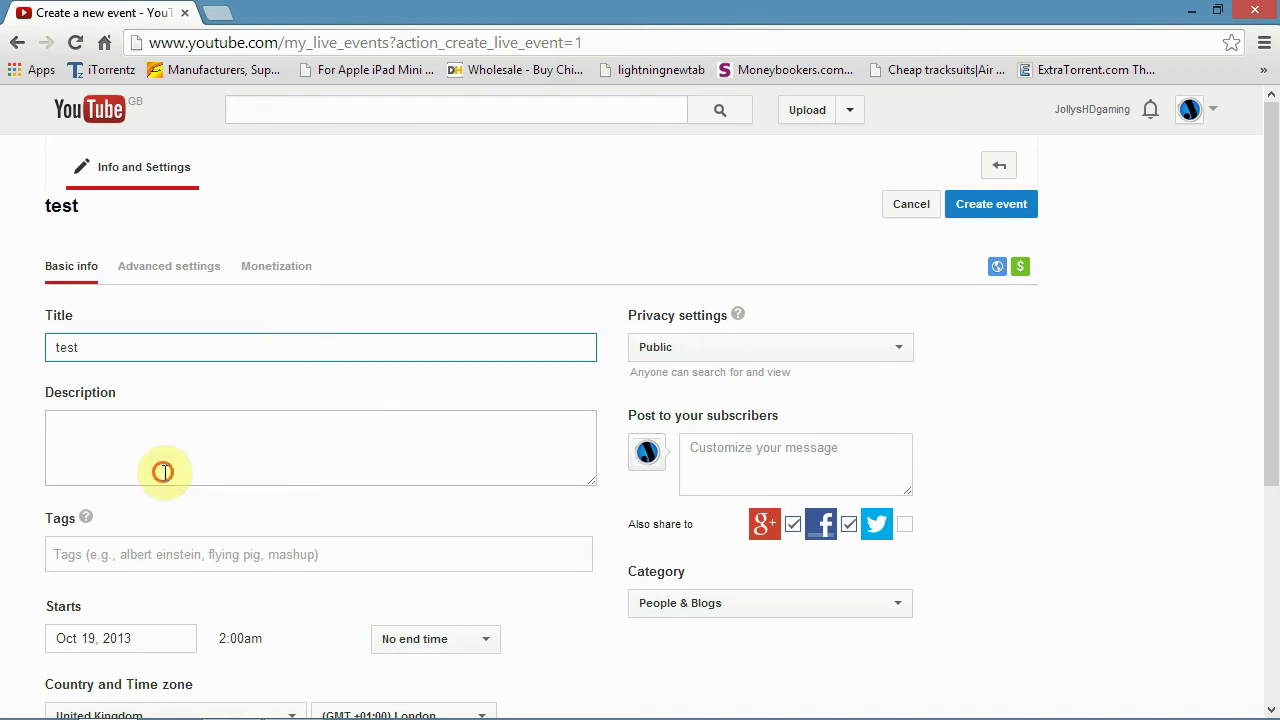
pyautogui.write('test')
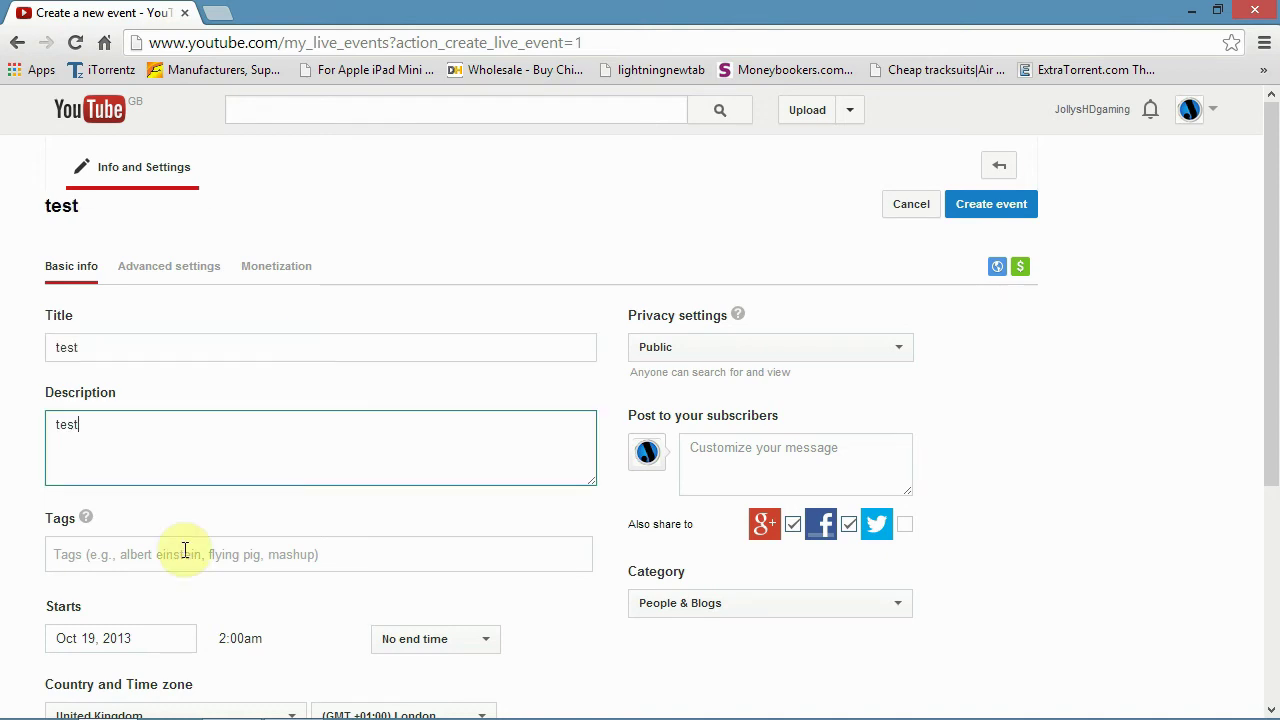
pyautogui.click(183, 553)
pyautogui.write('t')
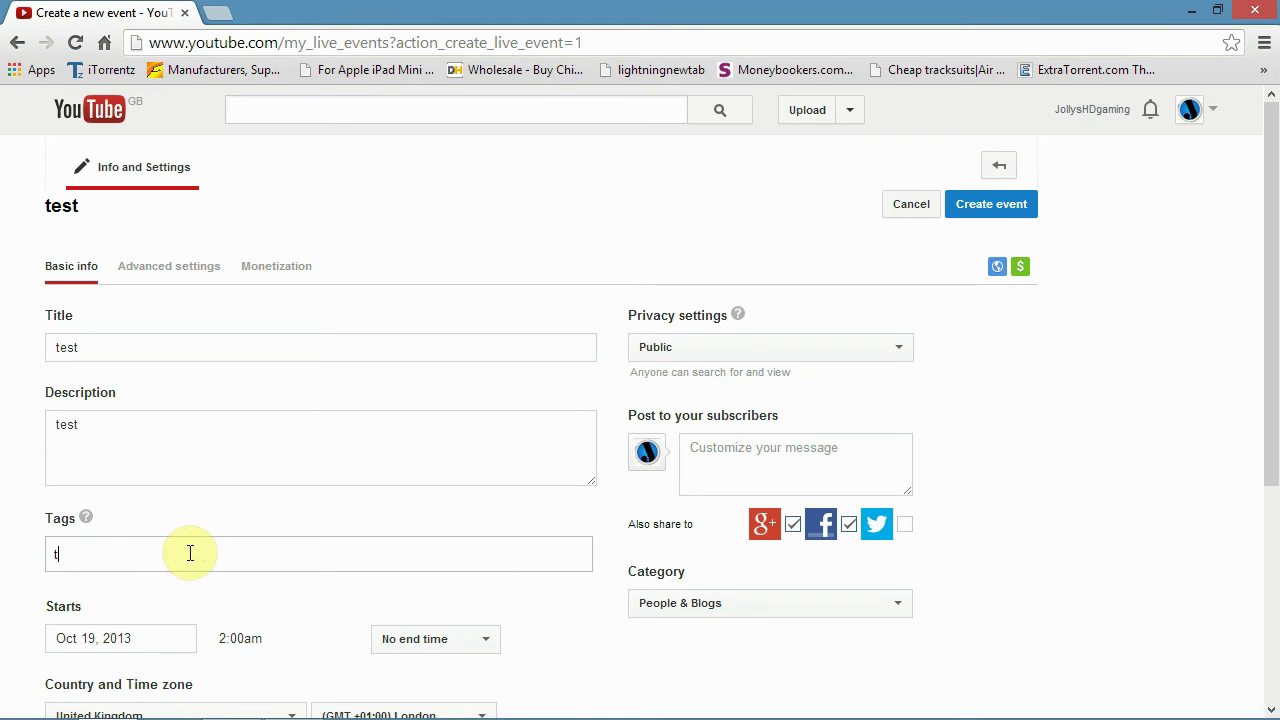
pyautogui.write('est')
# Set the event's privacy to Private and create the event.
pyautogui.scroll(-2, 766, 480)
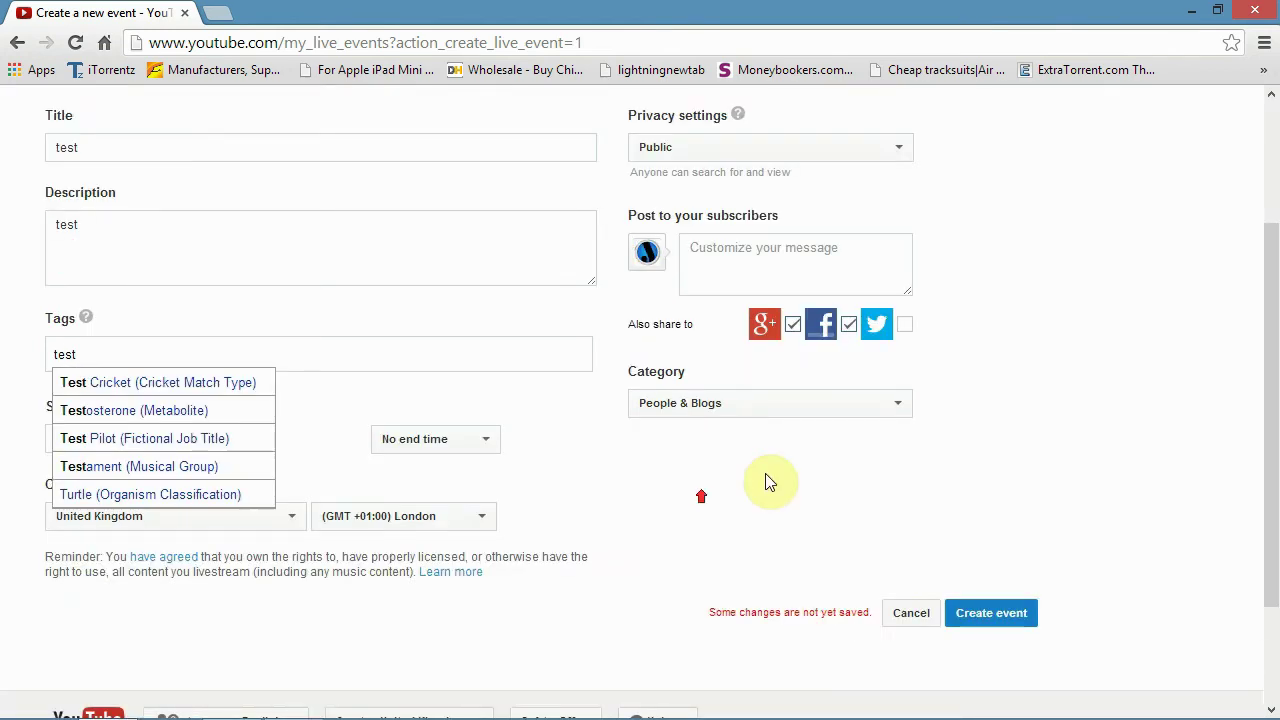
pyautogui.scroll(2, 1011, 386)
pyautogui.click(893, 349)
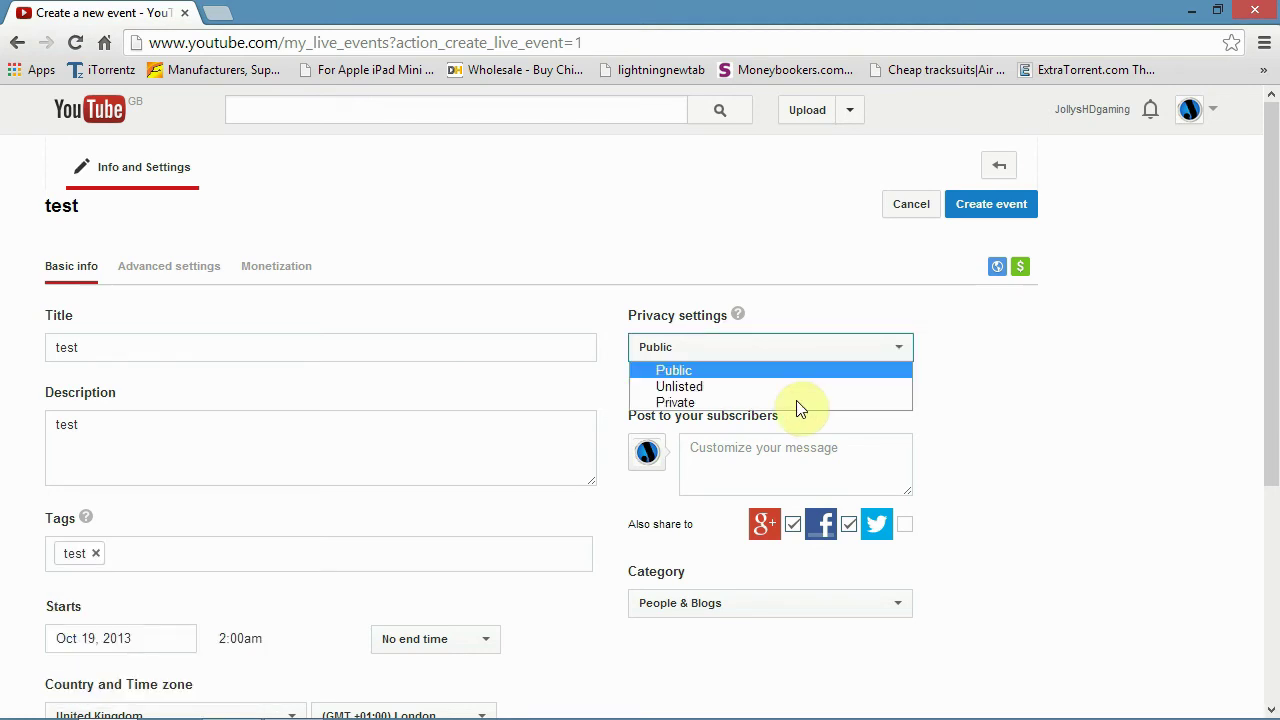
pyautogui.click(796, 400)
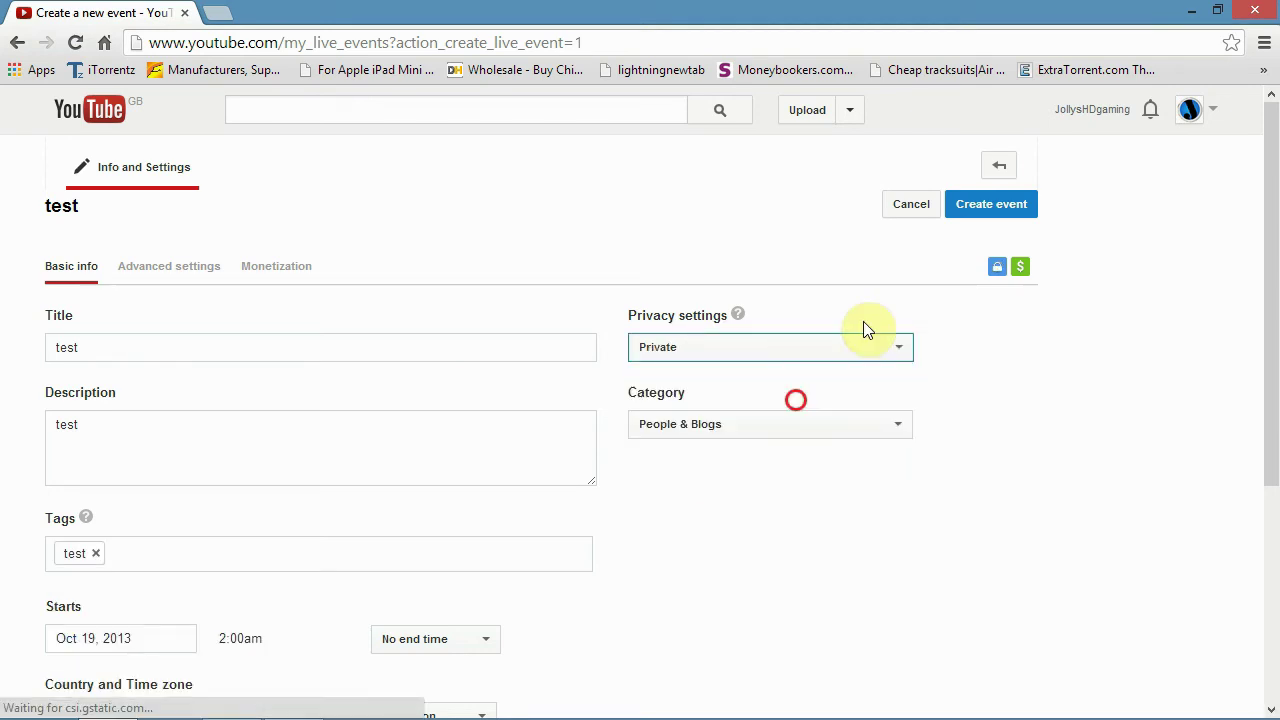
pyautogui.click(986, 212)
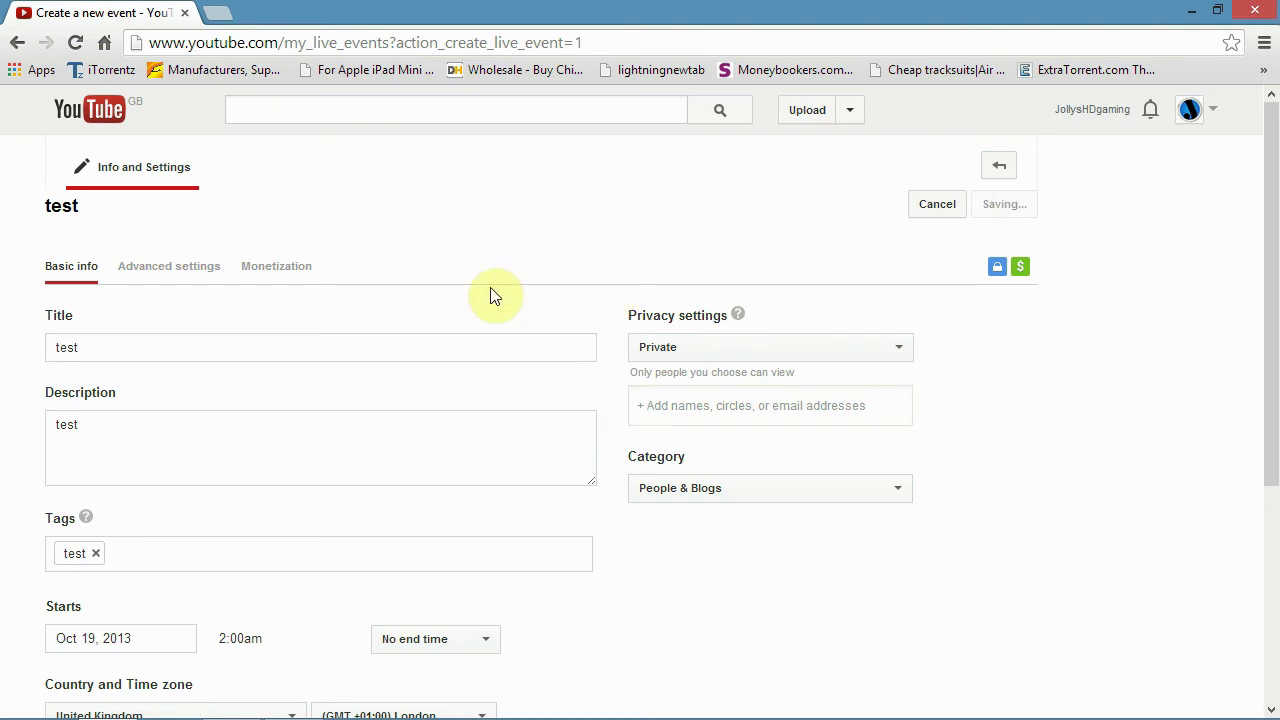
# Choose the 1500Kbps - 4000Kbps (720p) encoder bitrate in the ingestion settings.
pyautogui.scroll(-3, 342, 308)
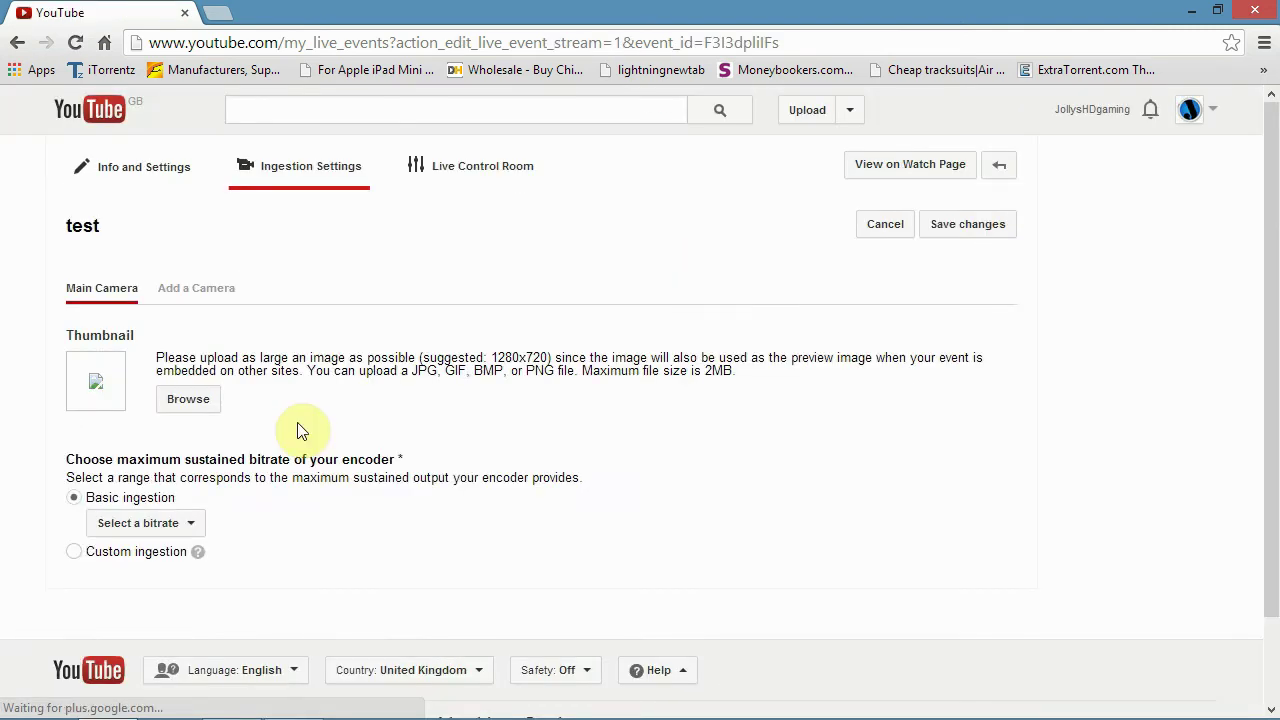
pyautogui.scroll(-1, 157, 418)
pyautogui.click(160, 423)
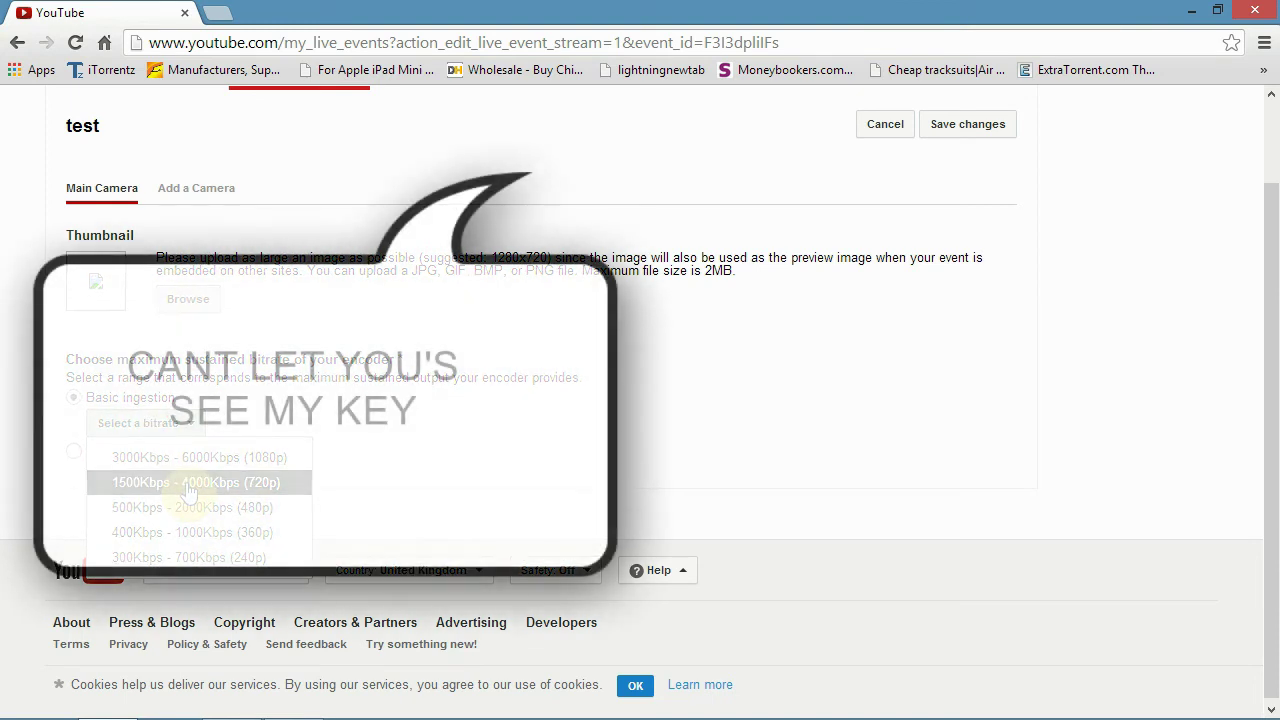
# Copy the event's stream name (stream key) to the clipboard.
pyautogui.scroll(-2, 188, 490)
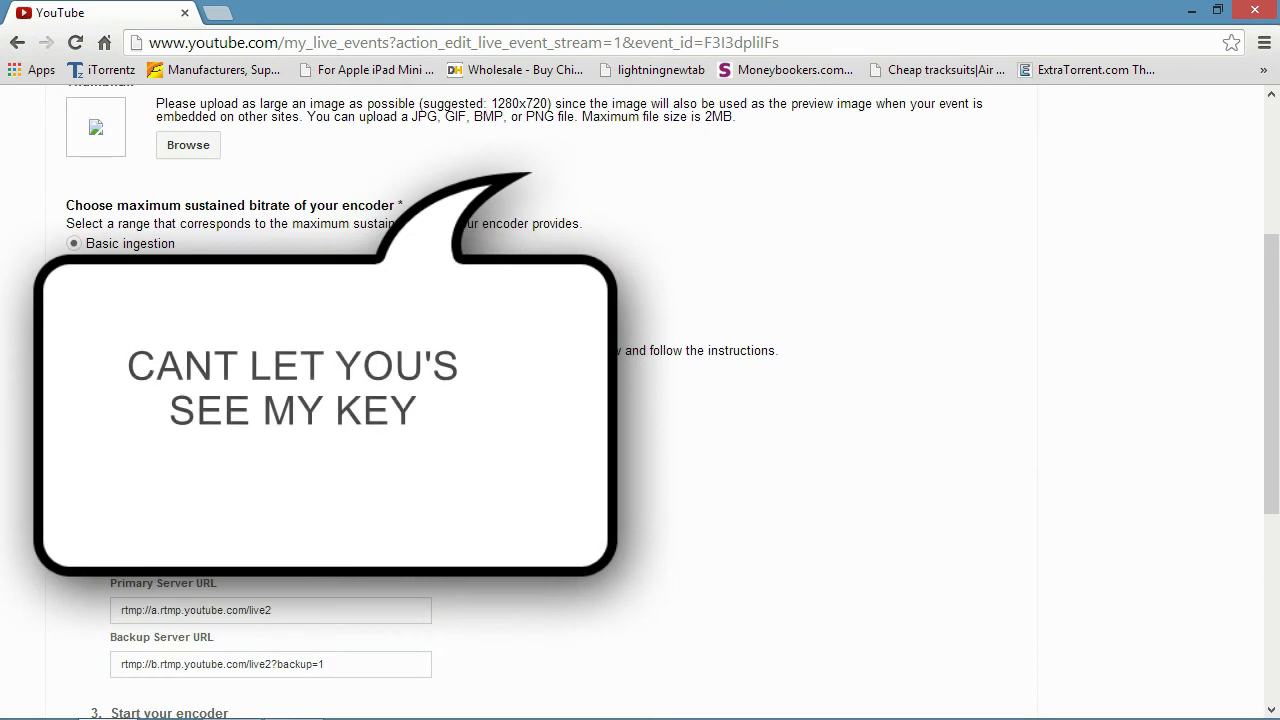
pyautogui.scroll(-1, 188, 490)
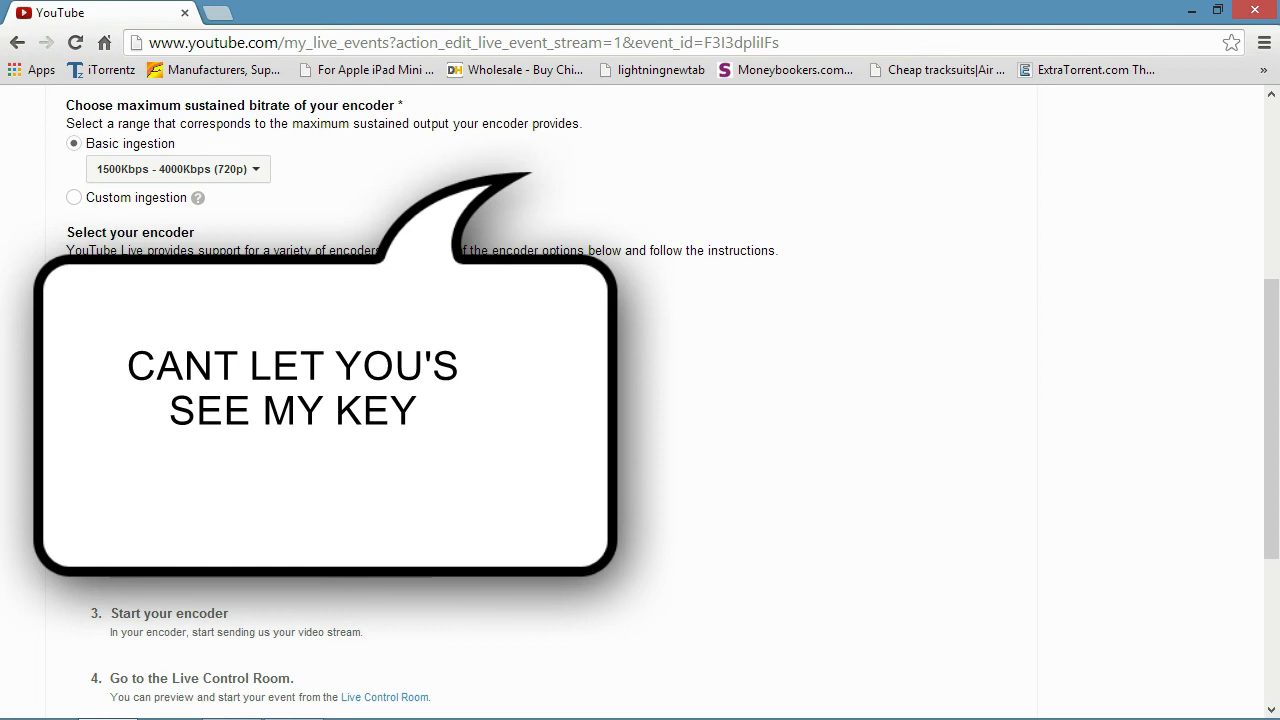
pyautogui.rightClick(246, 131)
pyautogui.click(311, 228)
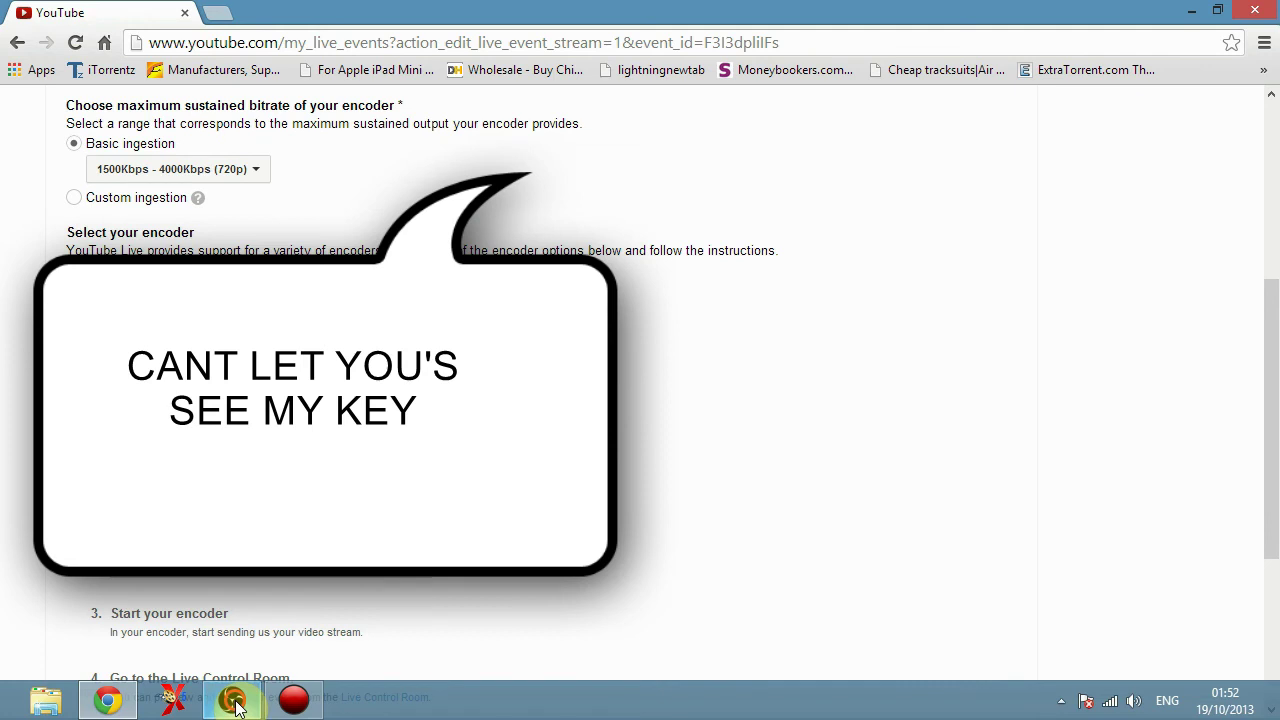
# Replace the Play Path/Stream Key in OBS Broadcast Settings with the copied key, then apply and close.
pyautogui.click(235, 705)
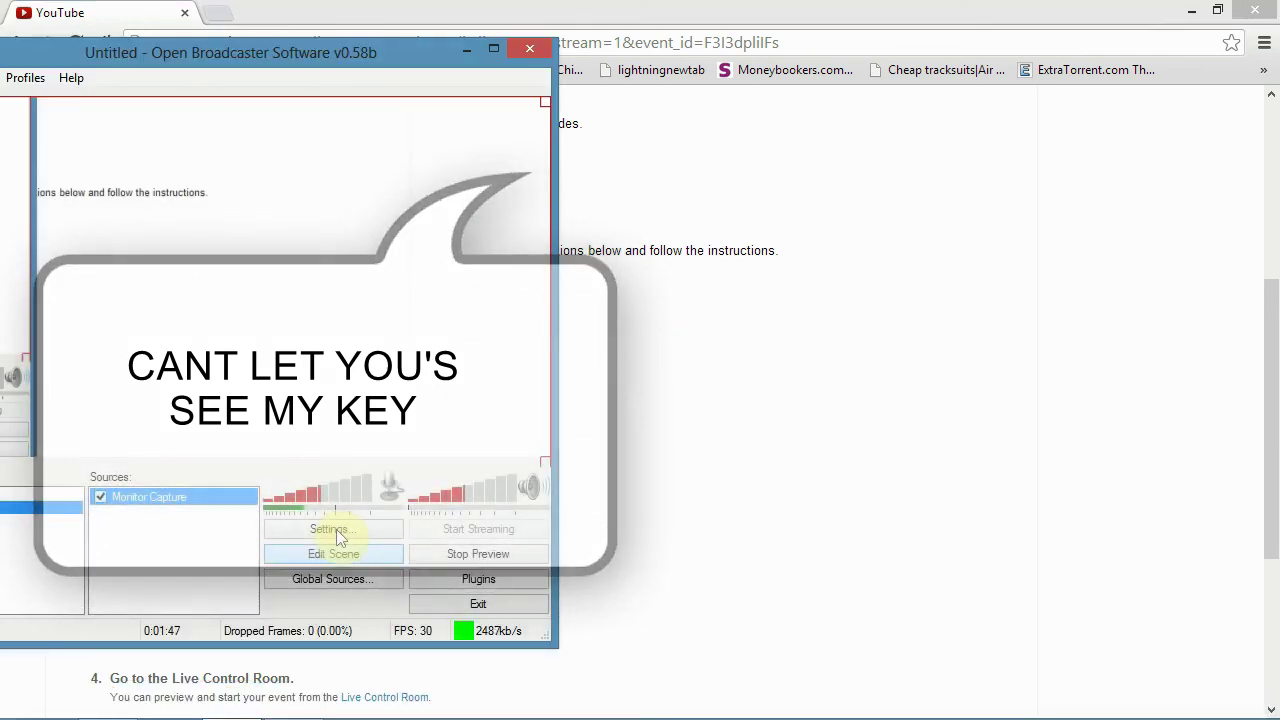
pyautogui.click(334, 529)
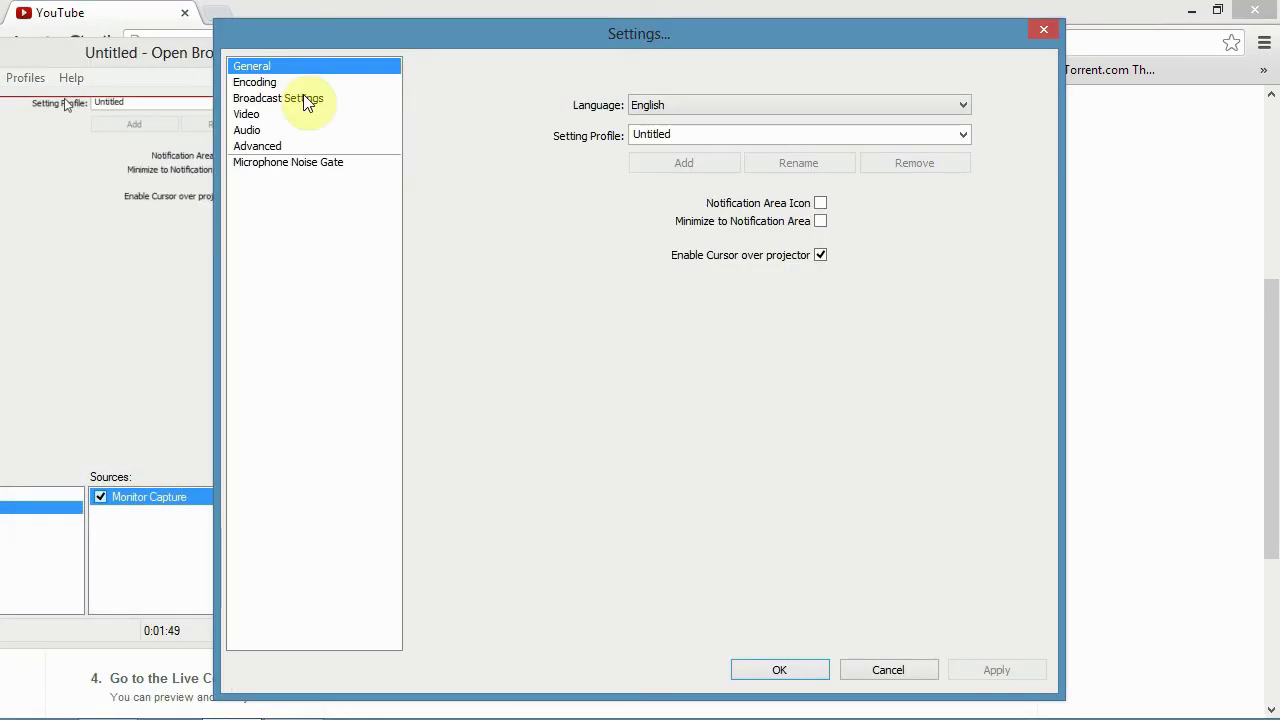
pyautogui.click(302, 100)
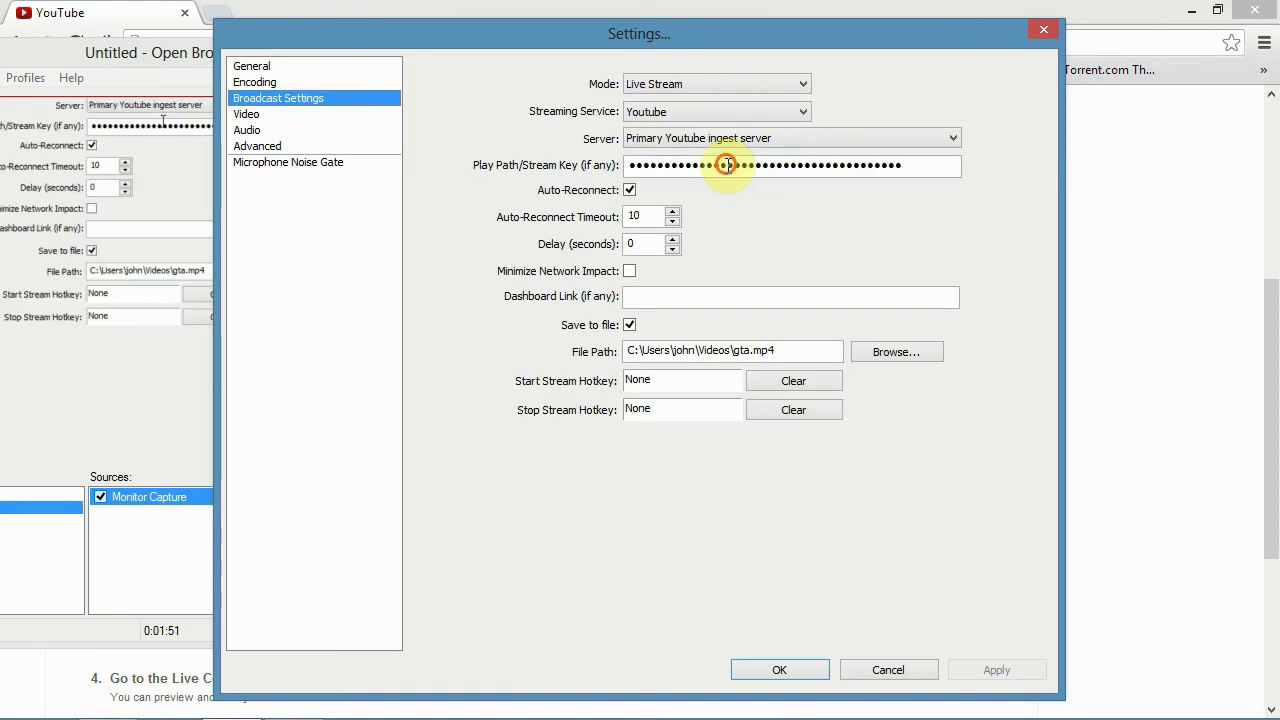
pyautogui.doubleClick(726, 165)
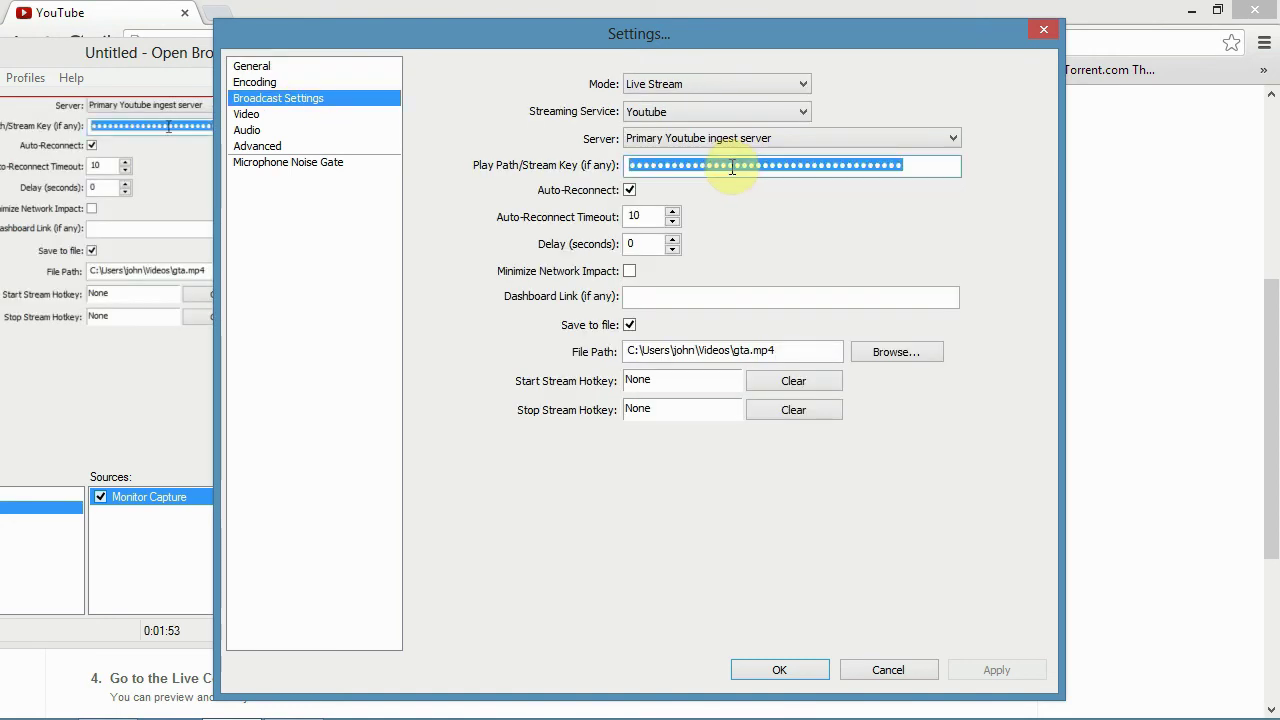
pyautogui.press('BackSpace')
pyautogui.rightClick(732, 168)
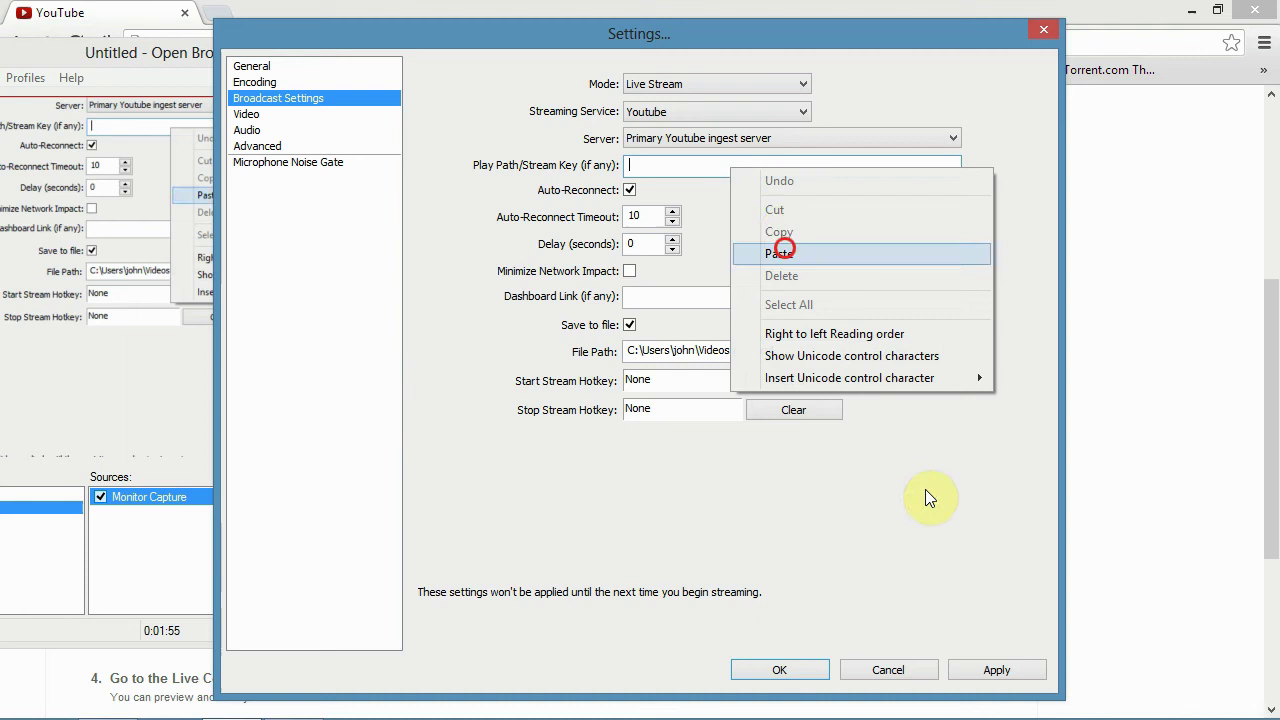
pyautogui.click(779, 253)
pyautogui.click(987, 670)
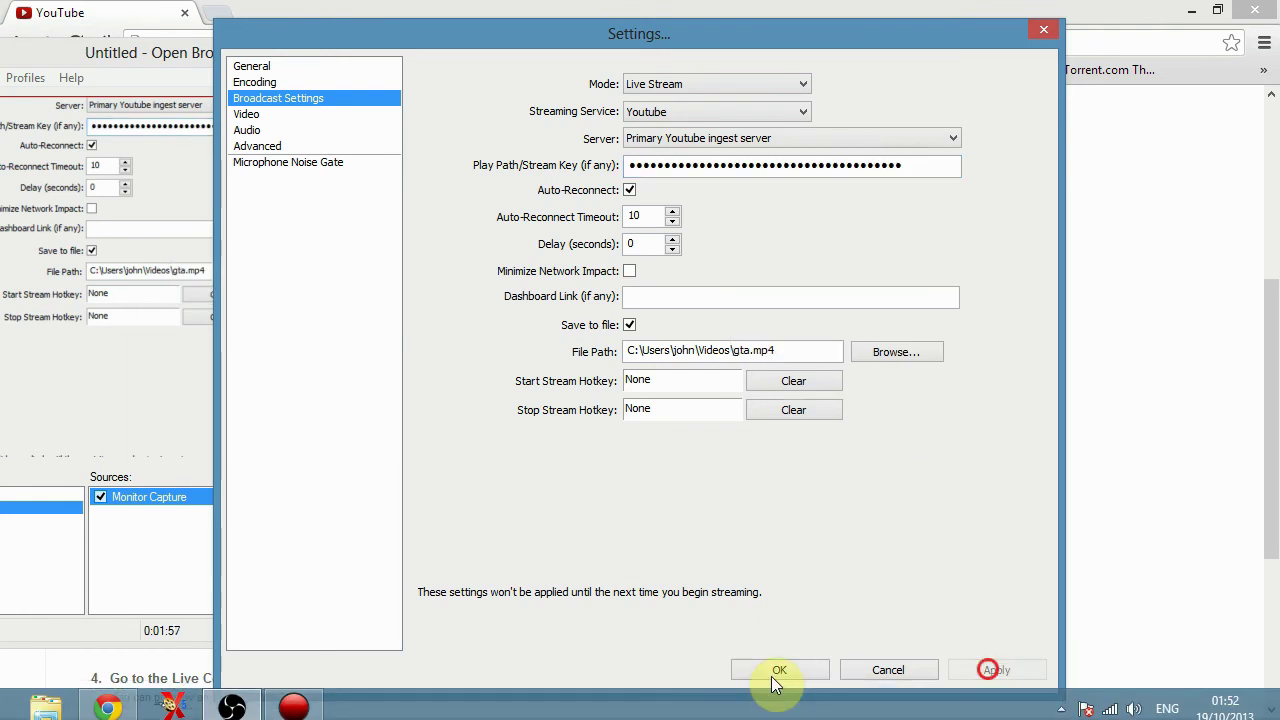
pyautogui.click(771, 676)
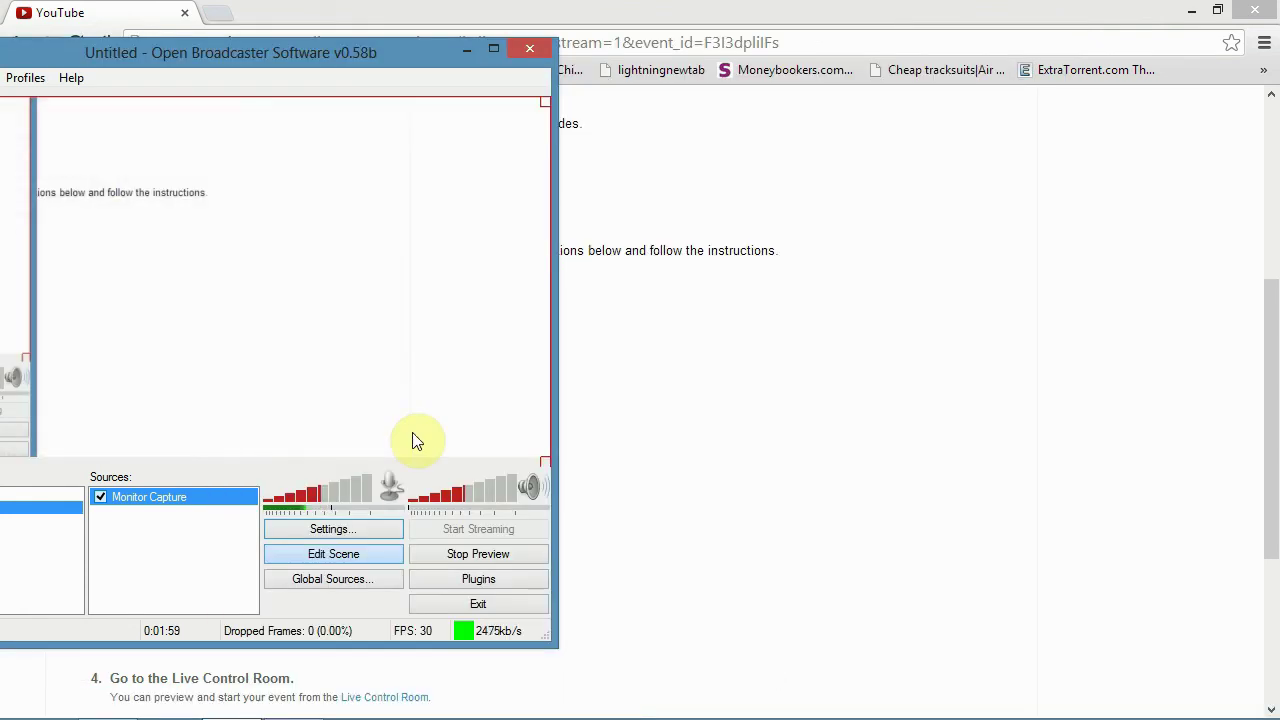
# Stop the OBS preview and view the test event's Live Control Room in YouTube.
pyautogui.click(451, 550)
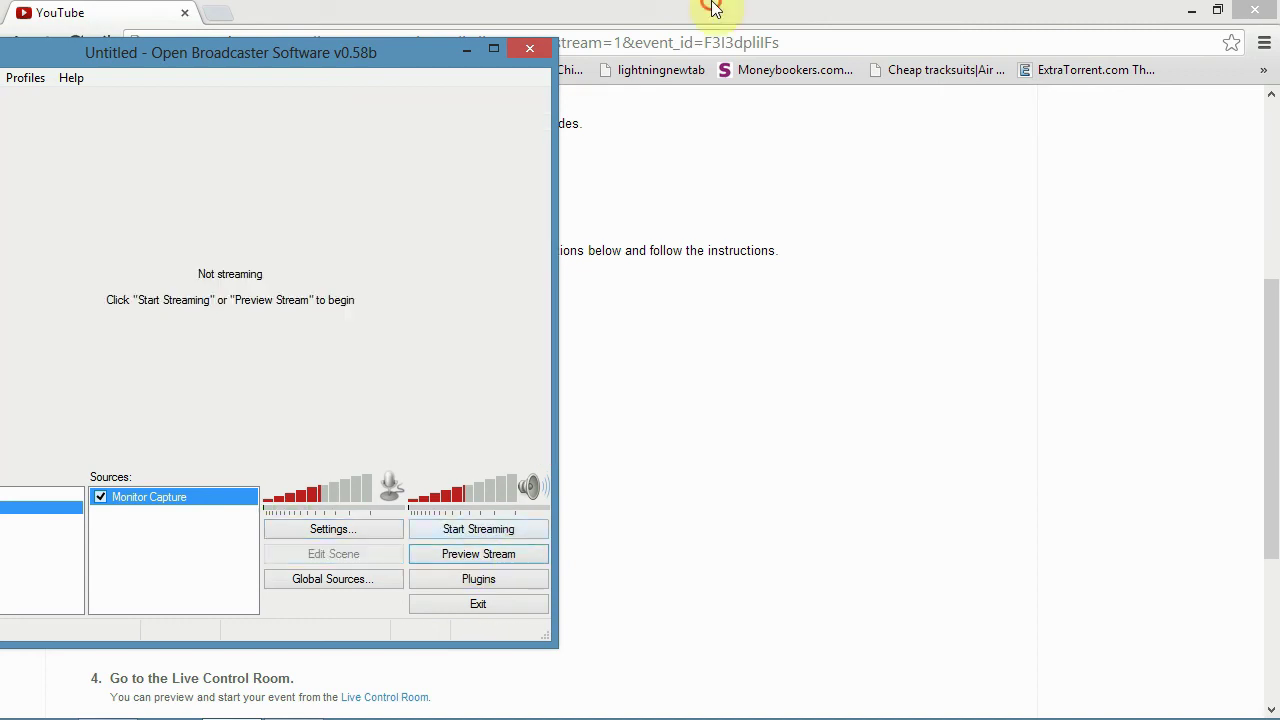
pyautogui.click(713, 8)
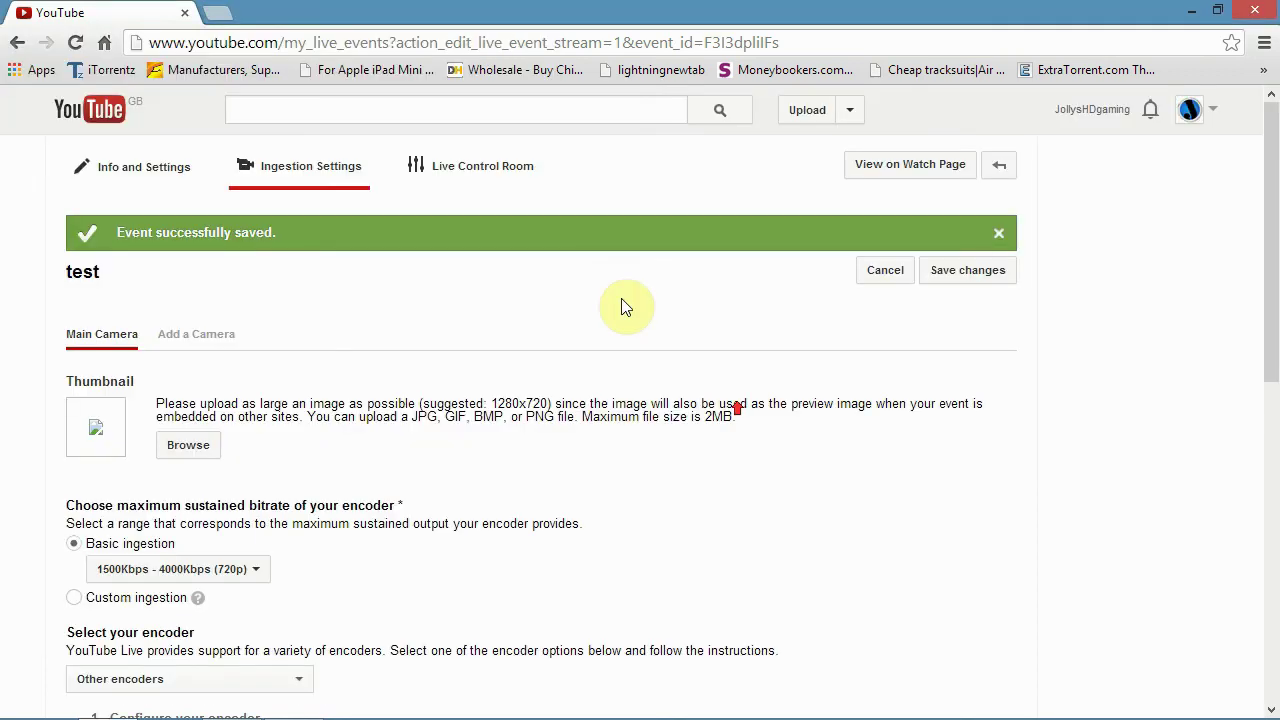
pyautogui.click(483, 168)
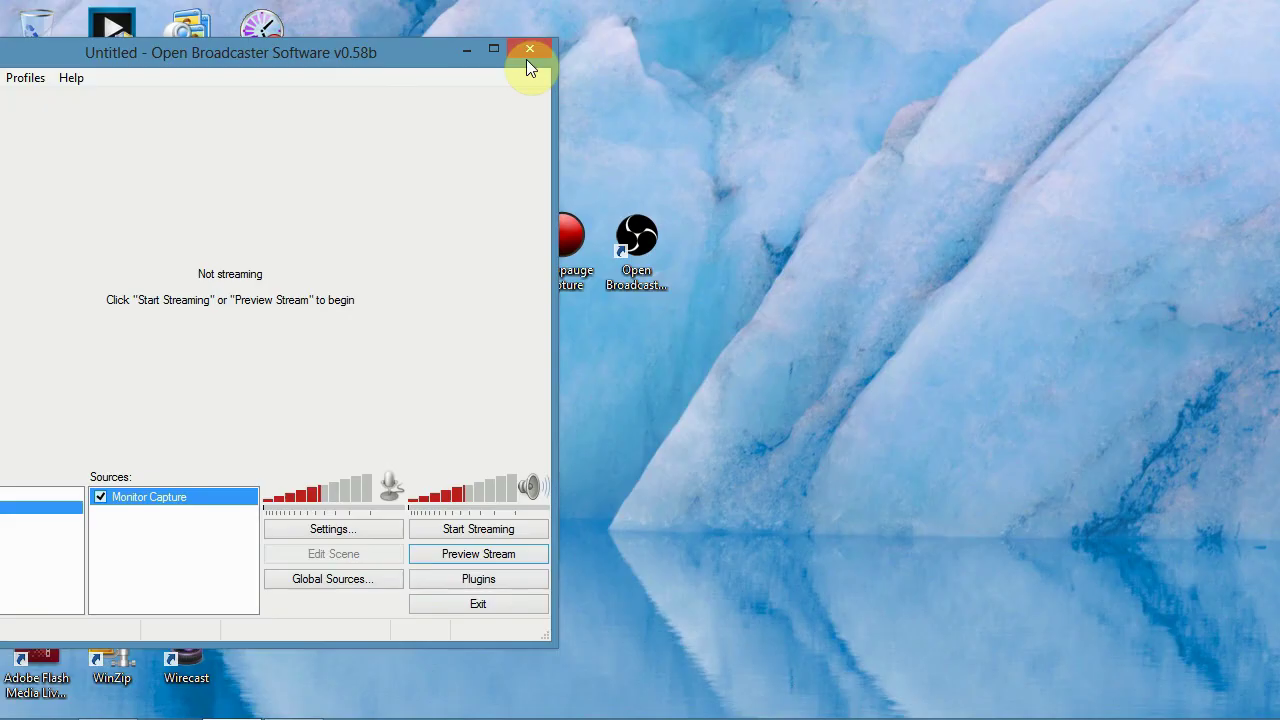
# Minimize OBS and shut down Hauppauge Capture.
pyautogui.click(467, 48)
pyautogui.click(294, 703)
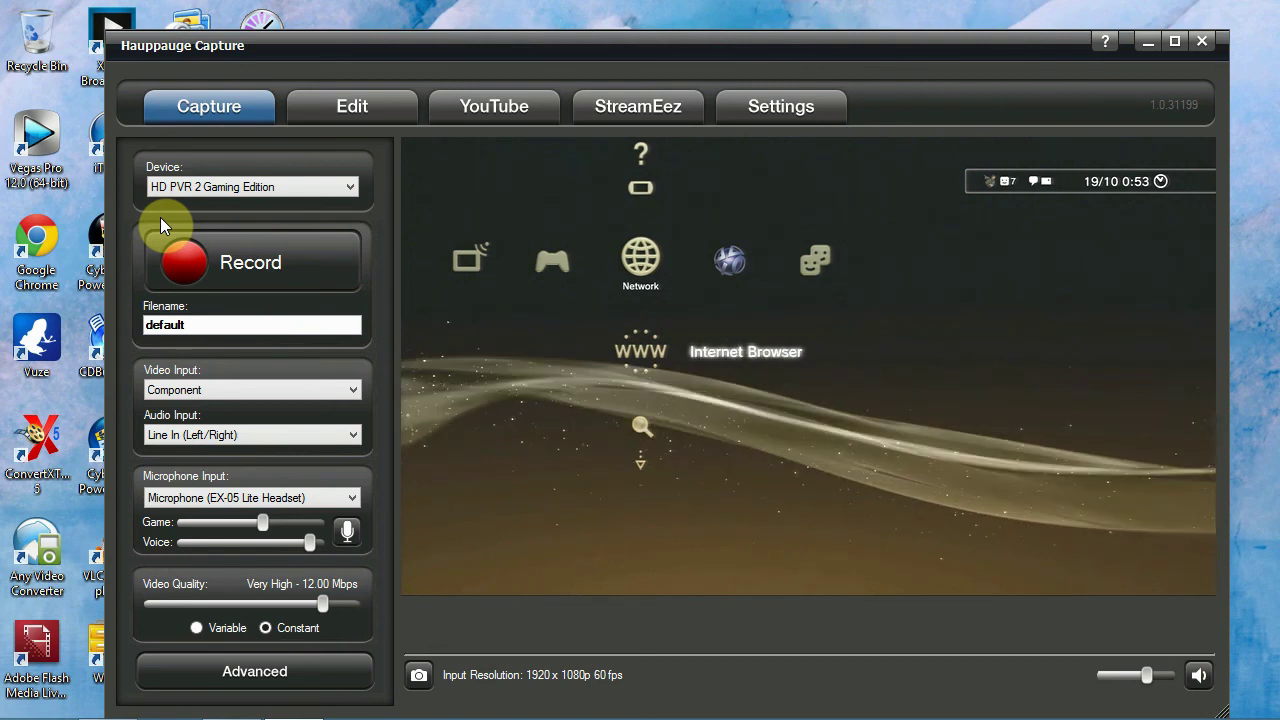
pyautogui.click(1204, 41)
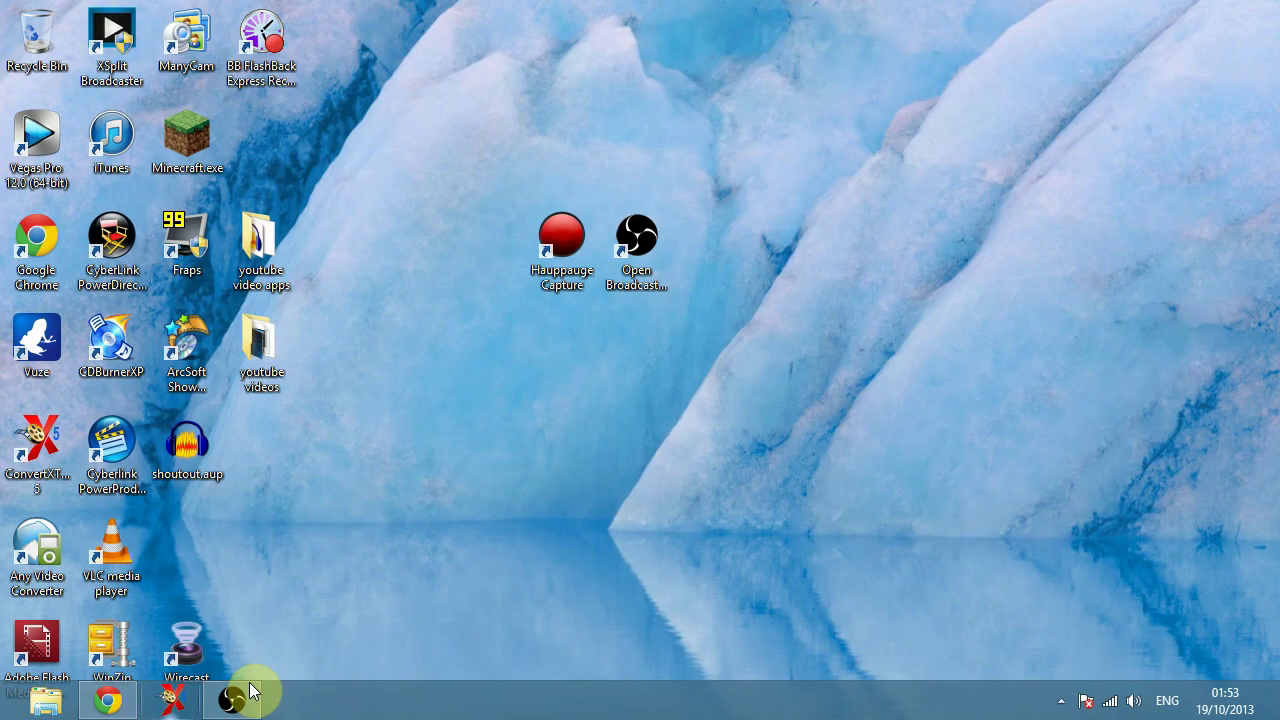
# Relaunch OBS, move its window toward the screen centre, and expand the hidden tray icons.
pyautogui.click(250, 690)
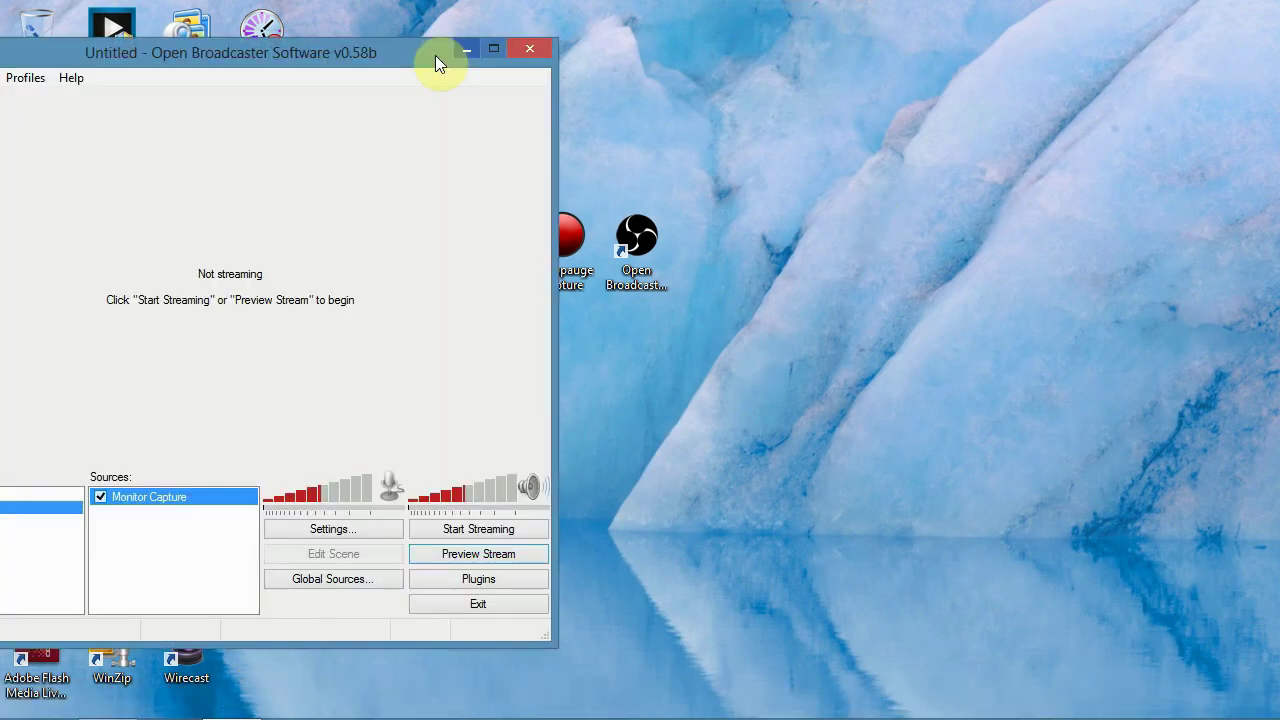
pyautogui.moveTo(435, 55); pyautogui.dragTo(921, 58)
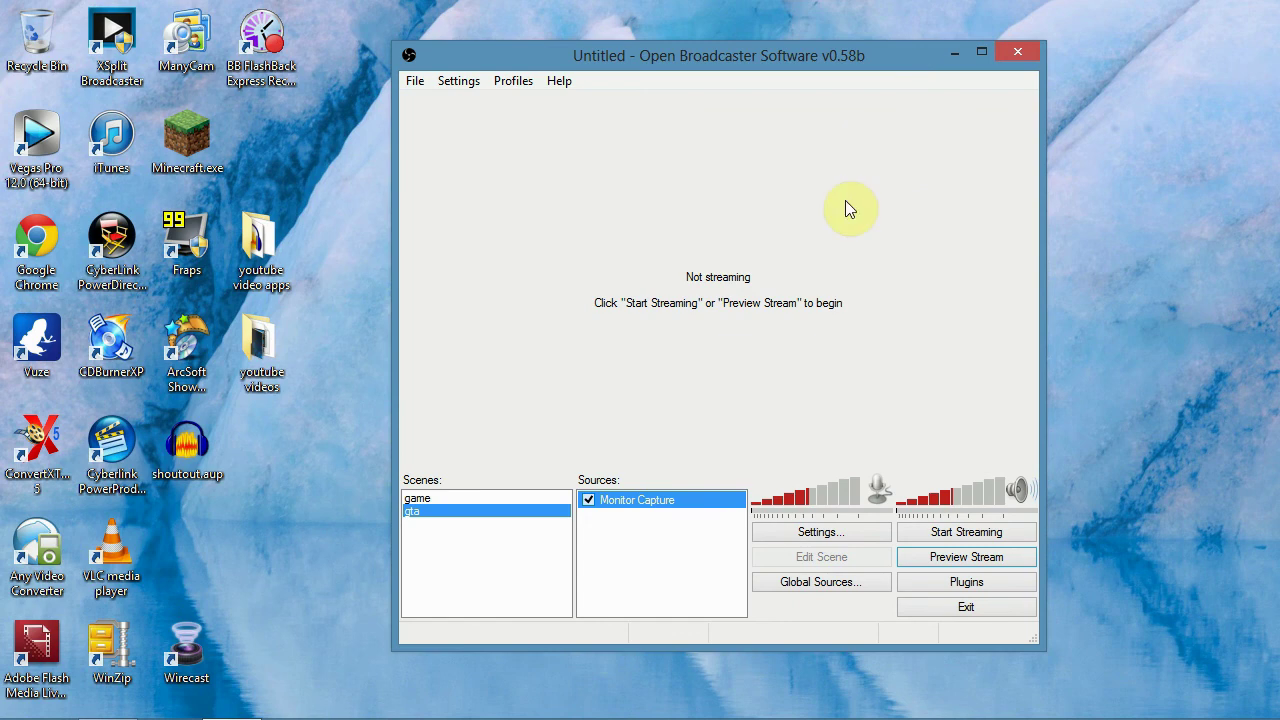
pyautogui.moveTo(557, 688)
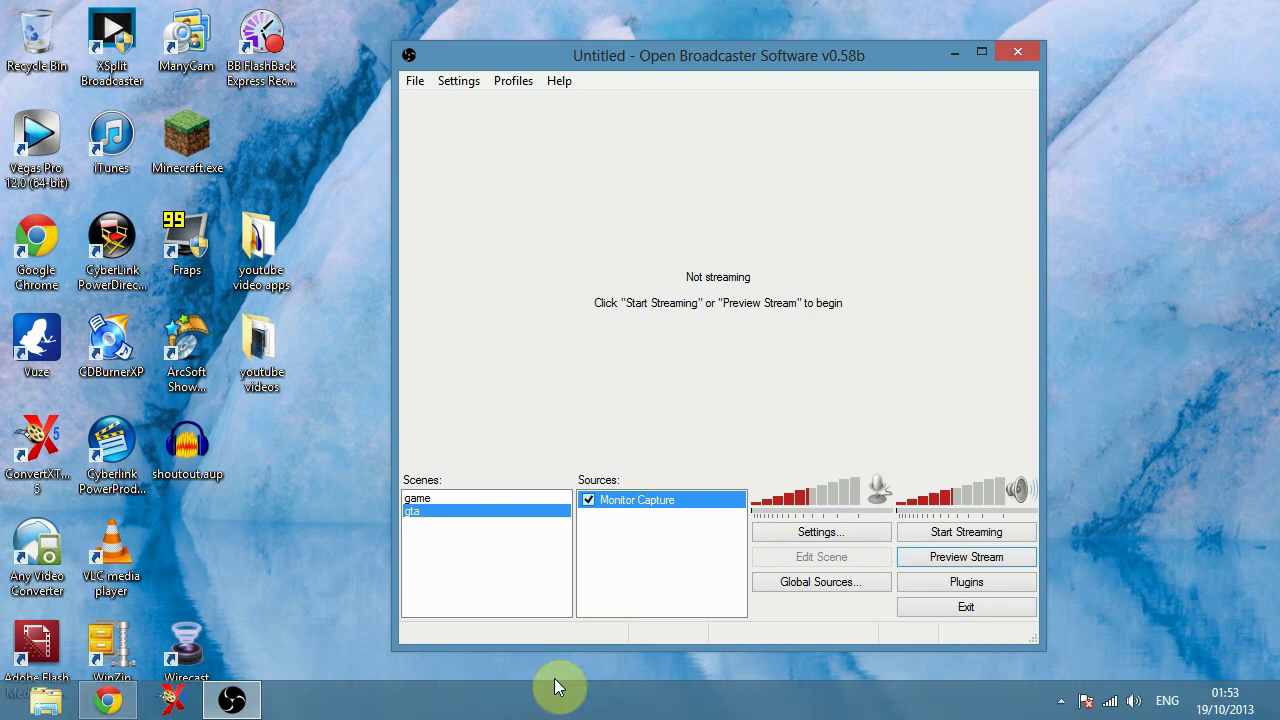
pyautogui.click(1062, 704)
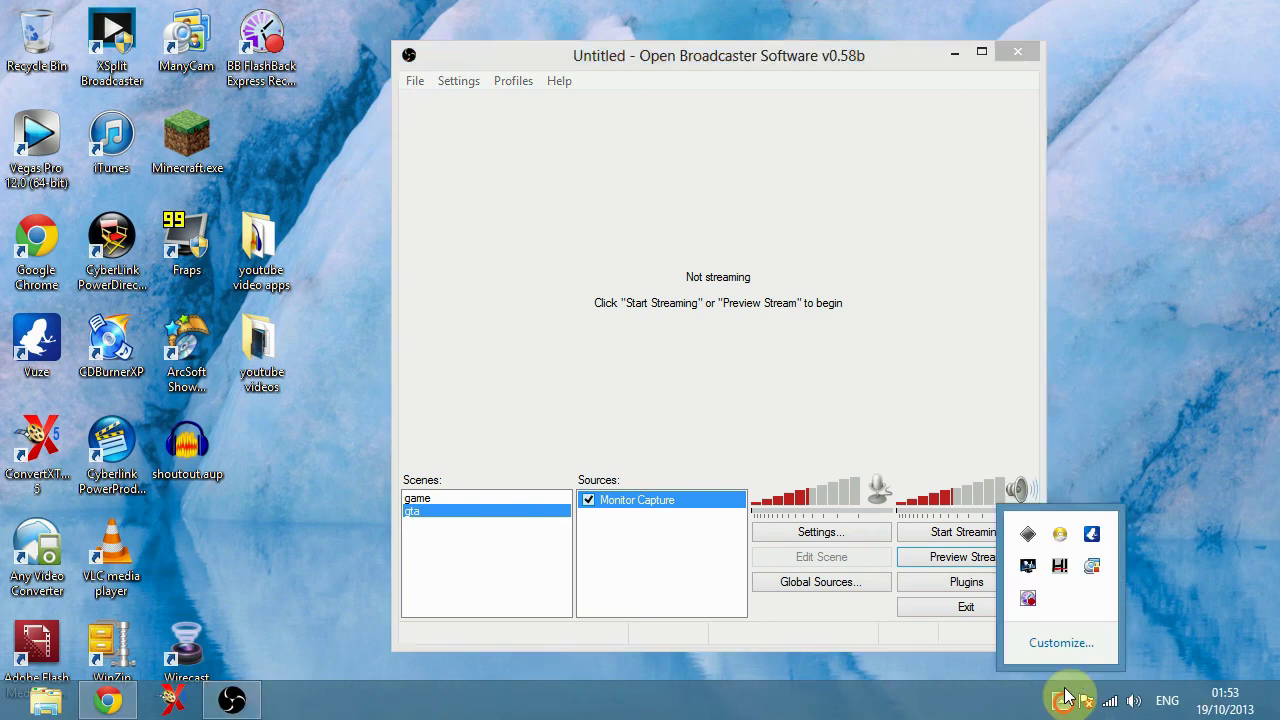
pyautogui.click(1026, 597)
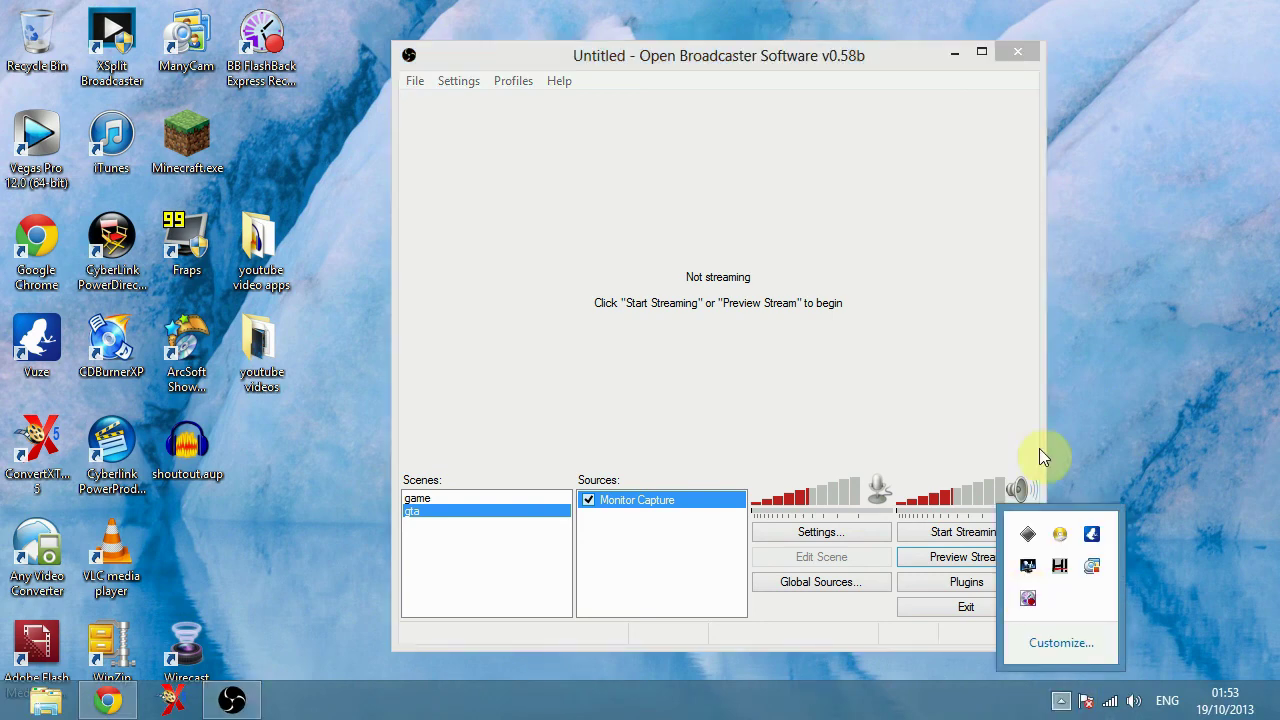